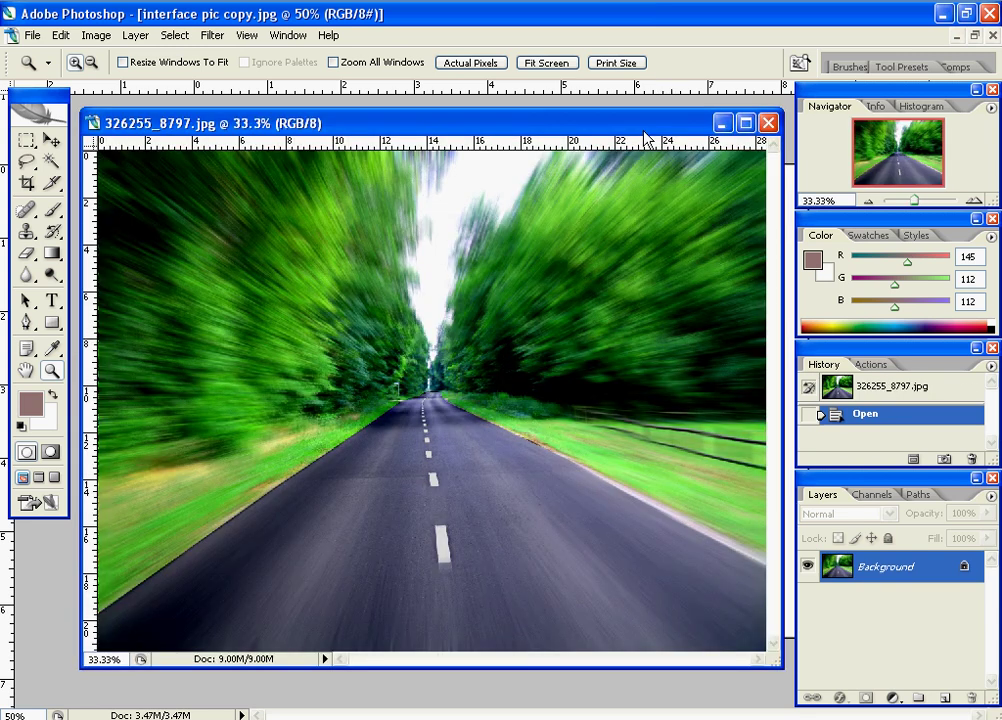
Step: Examine the pixel dimensions and document size of 326255_8797.jpg in Image Size without changing anything
double_click(644, 127)
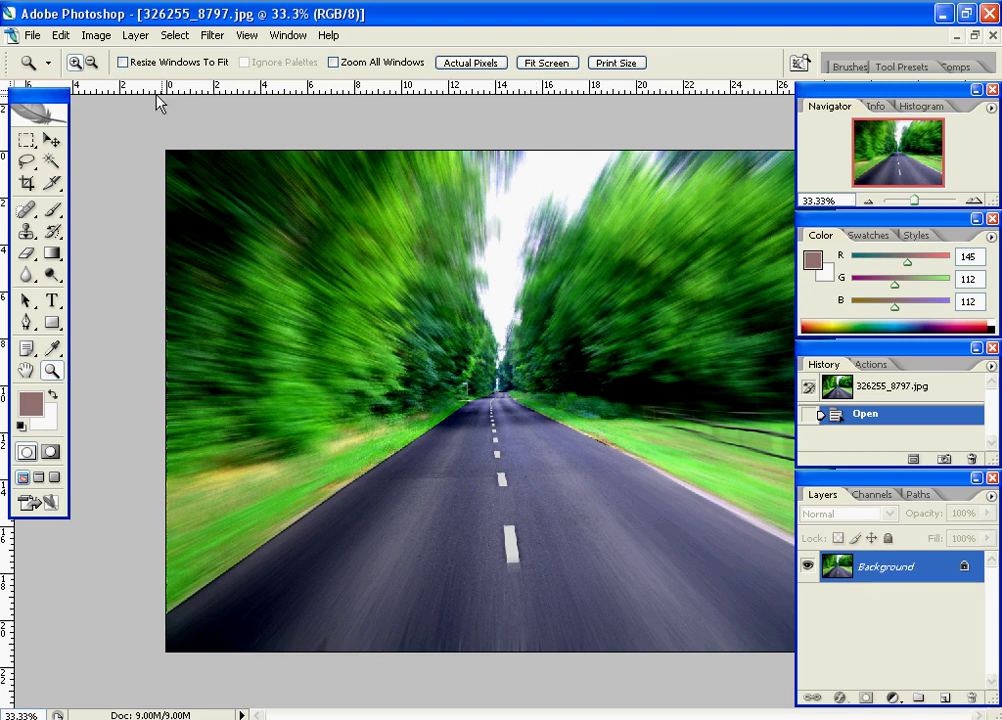
left_click(96, 35)
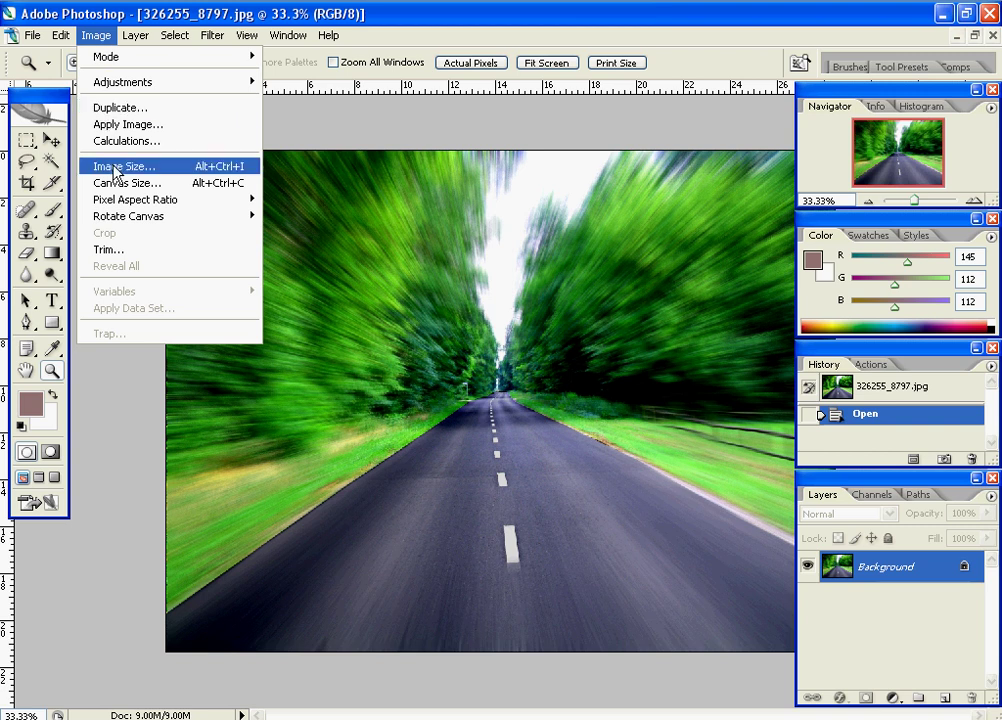
left_click(247, 169)
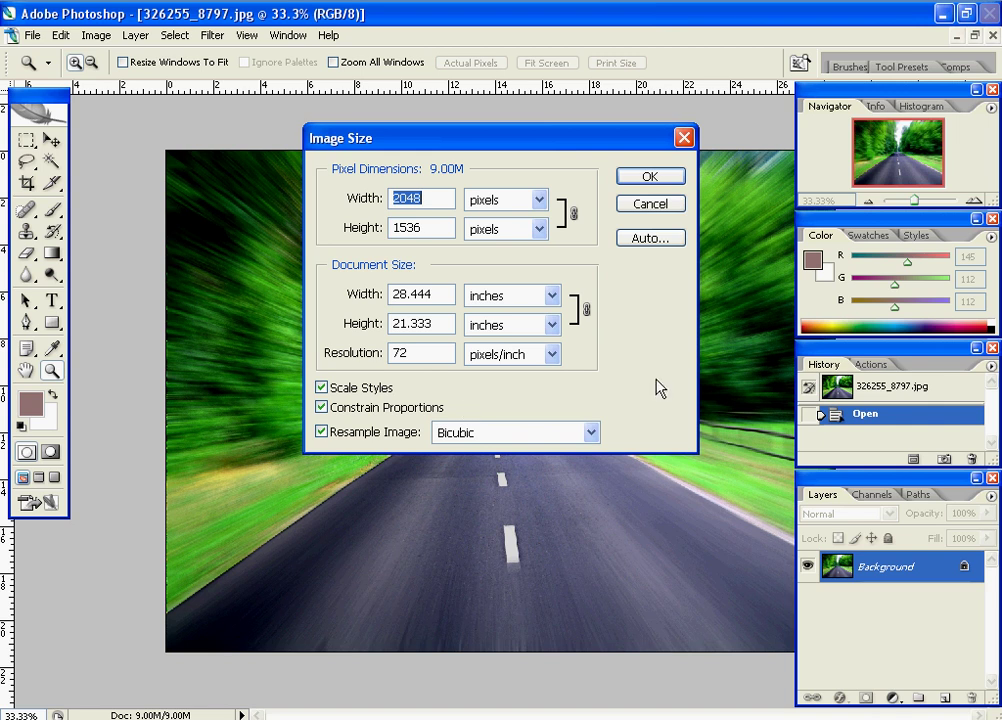
left_click(649, 203)
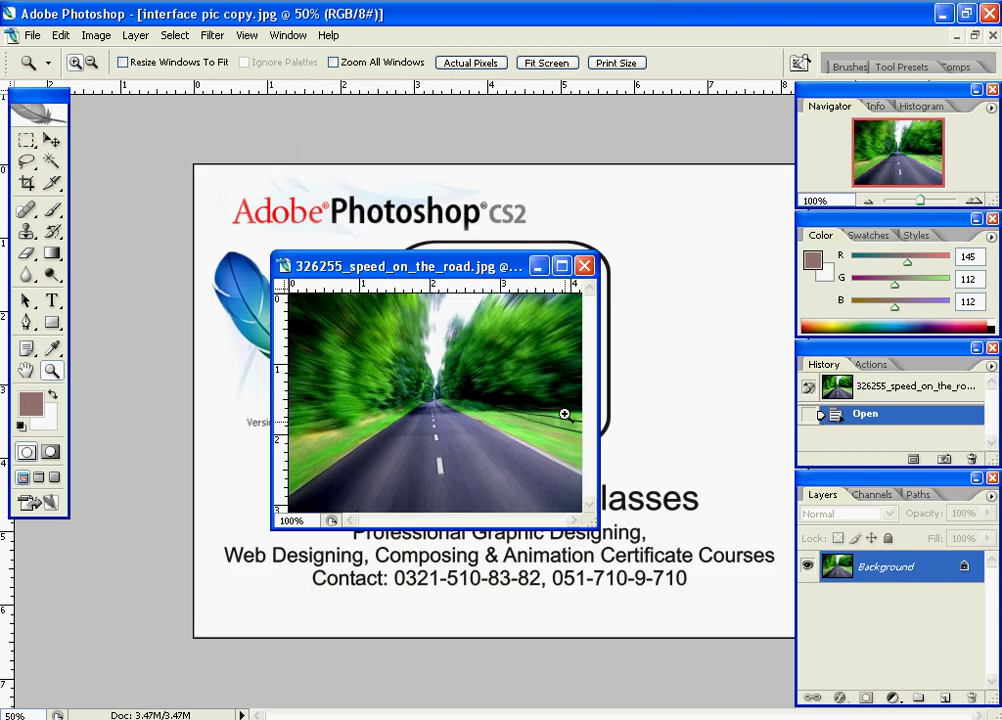
Step: Examine the pixel dimensions and document size of 326255_speed_on_the_road.jpg in Image Size without changing anything
double_click(497, 266)
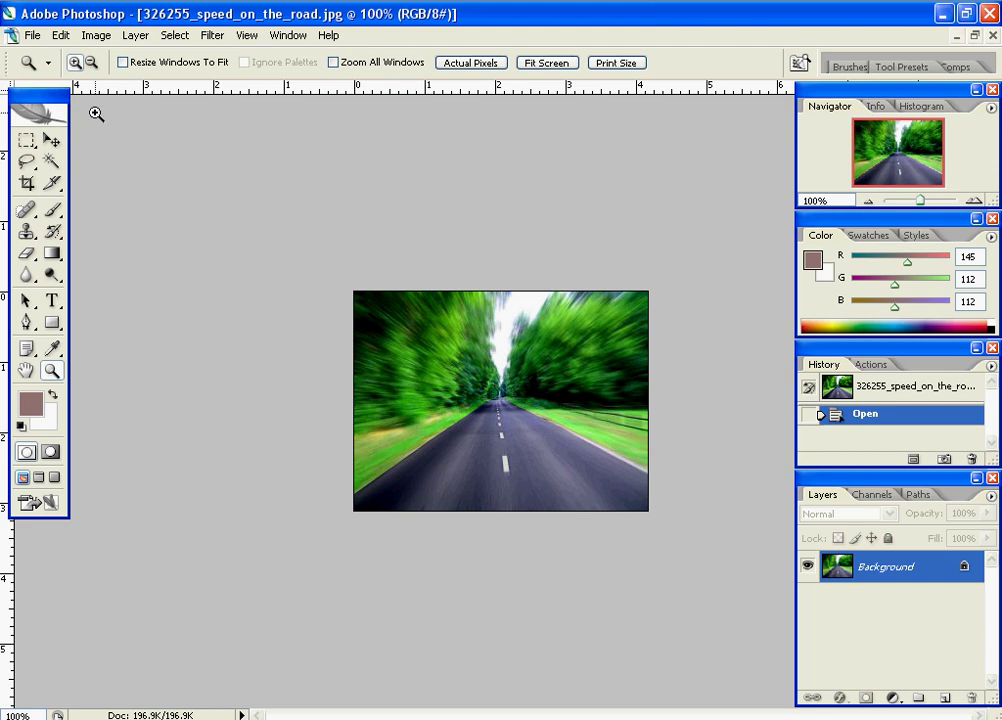
left_click(95, 36)
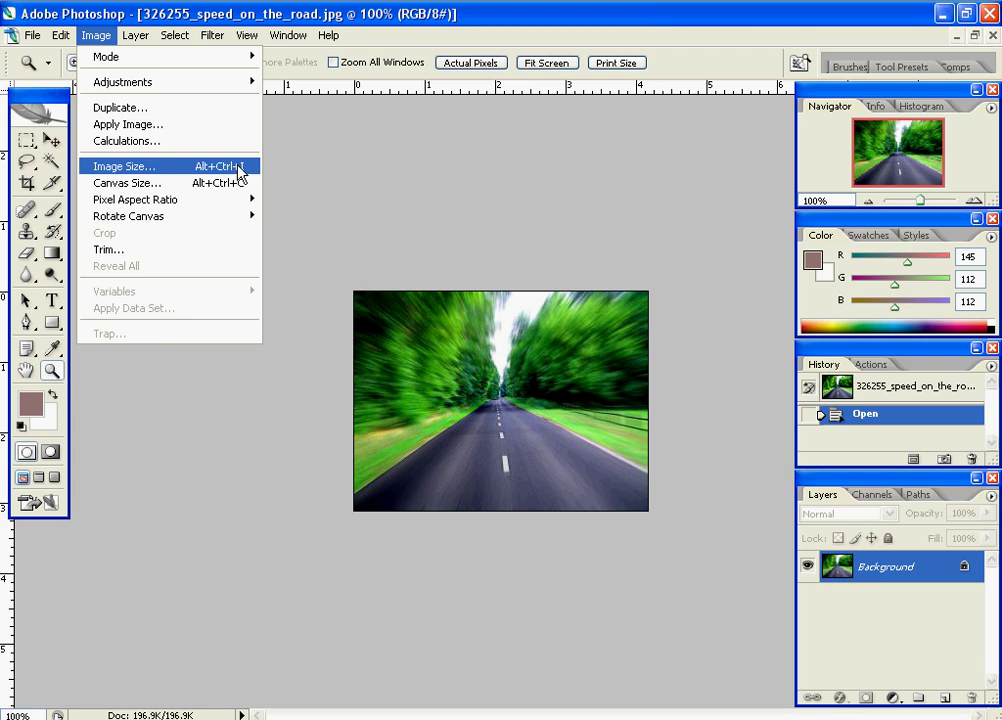
left_click(237, 172)
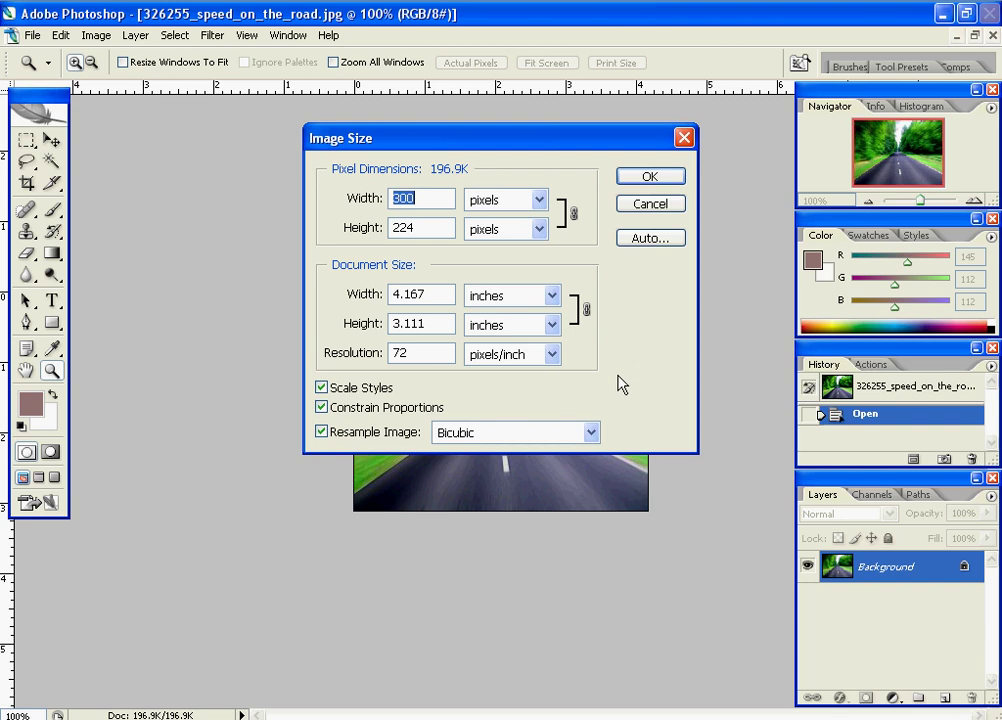
left_click(636, 207)
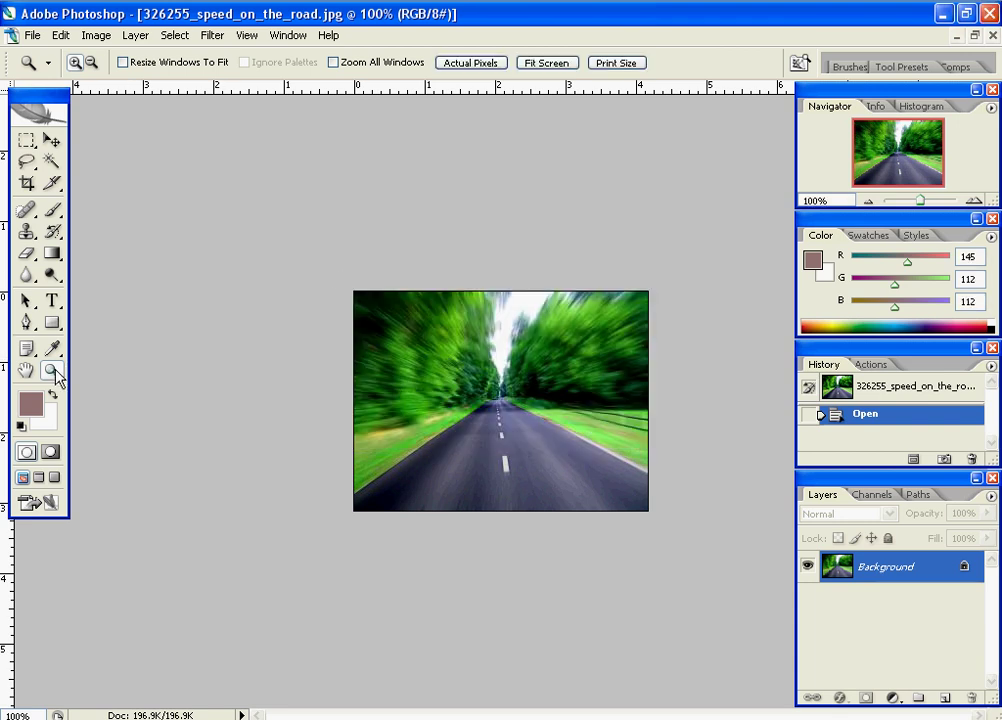
Step: Inspect the pixel detail around the road's vanishing point in 326255_speed_on_the_road.jpg at up to 700%, returning to actual pixels
right_click(471, 380)
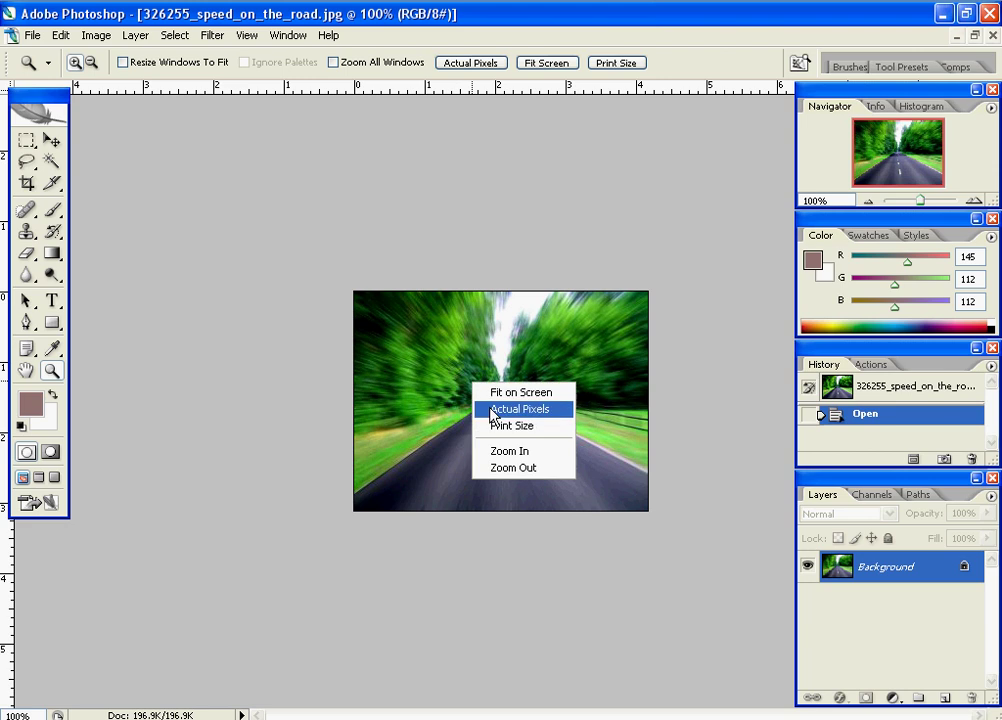
left_click(488, 409)
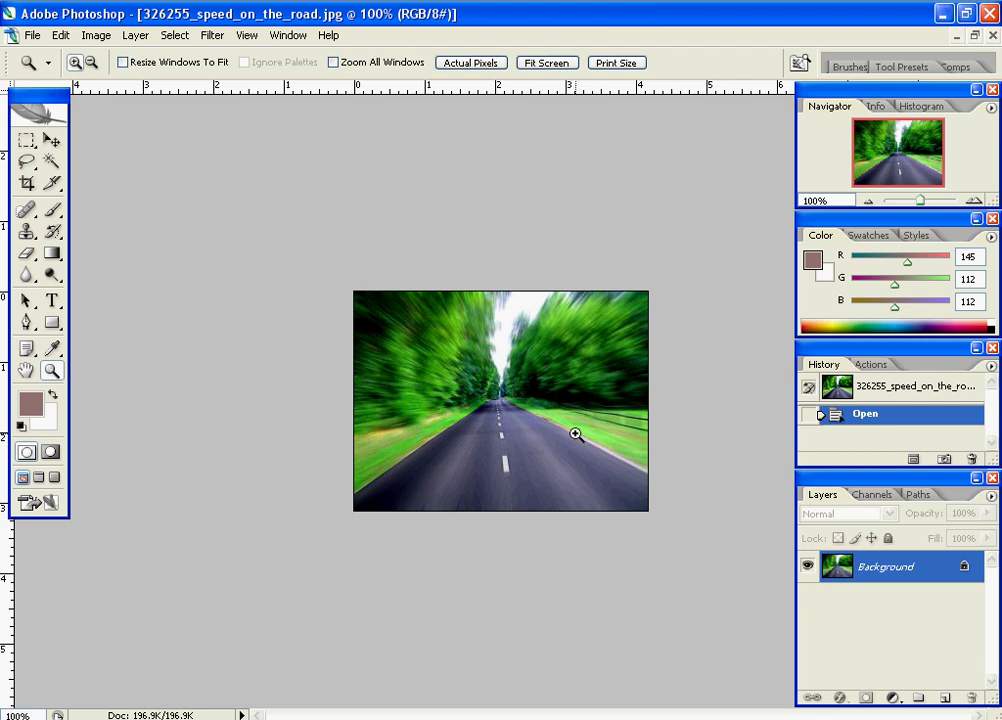
left_click(508, 408)
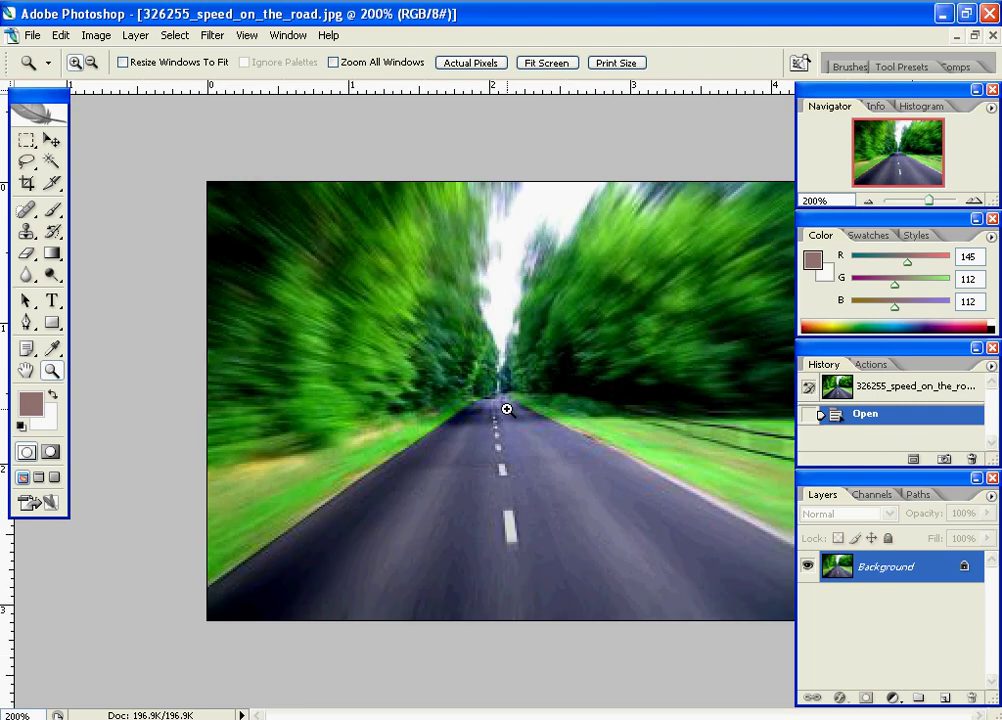
left_click(507, 409)
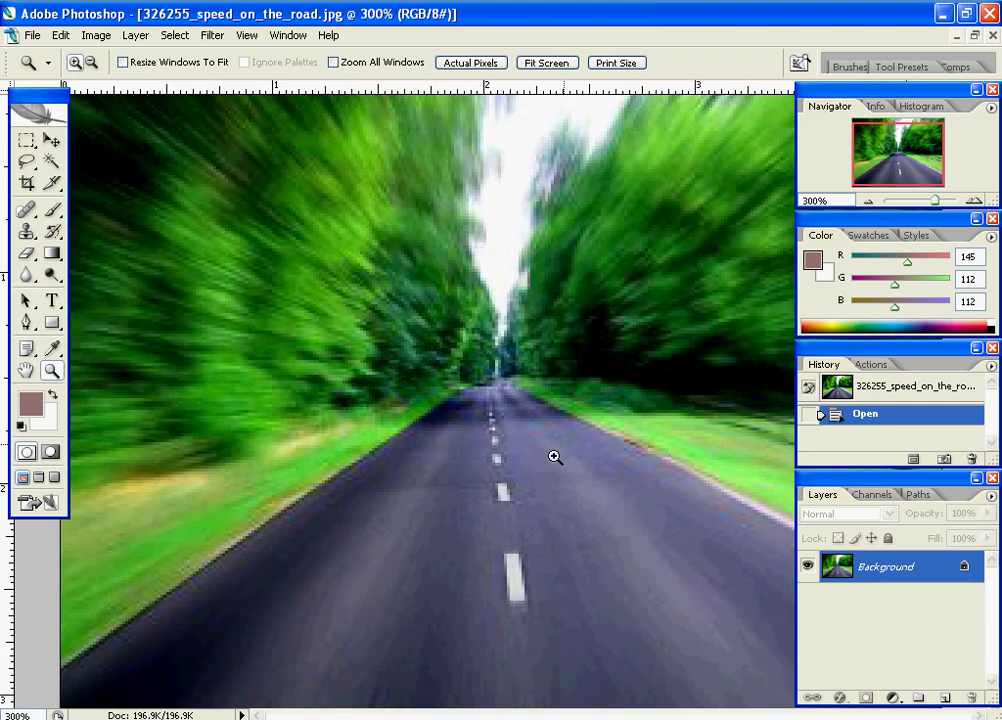
left_click(522, 452)
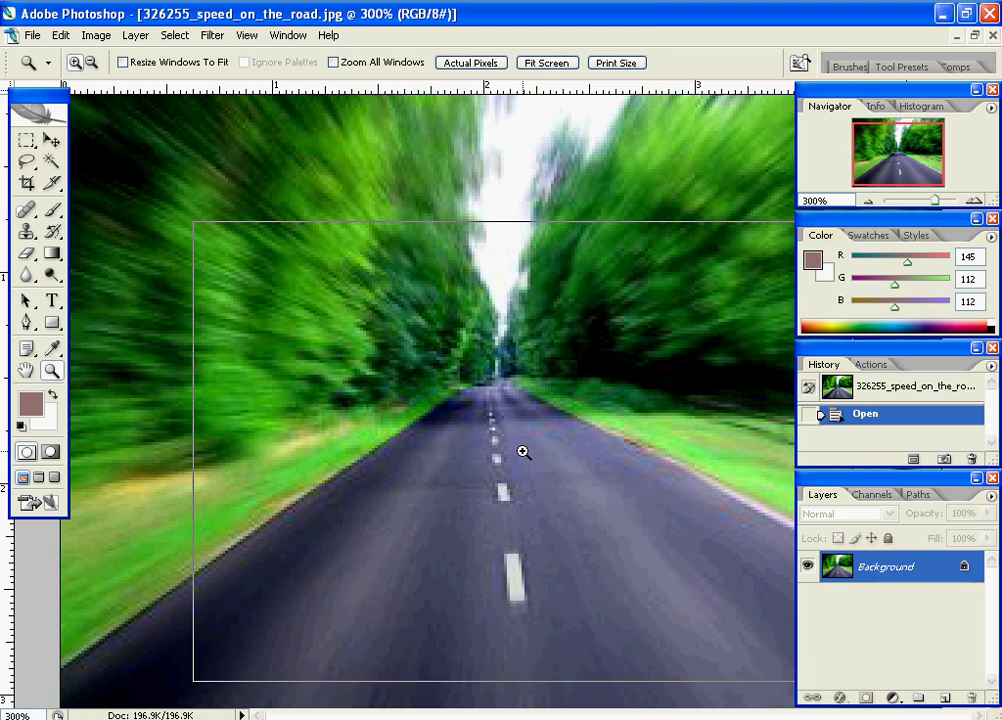
left_click(450, 320)
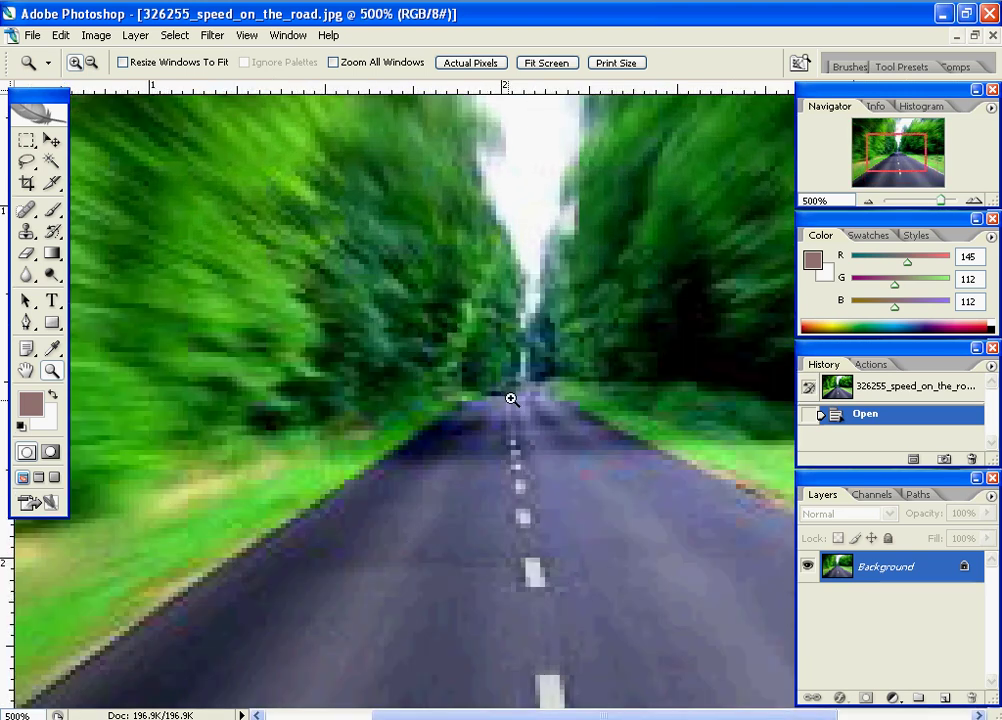
left_click(532, 376)
left_click(508, 407)
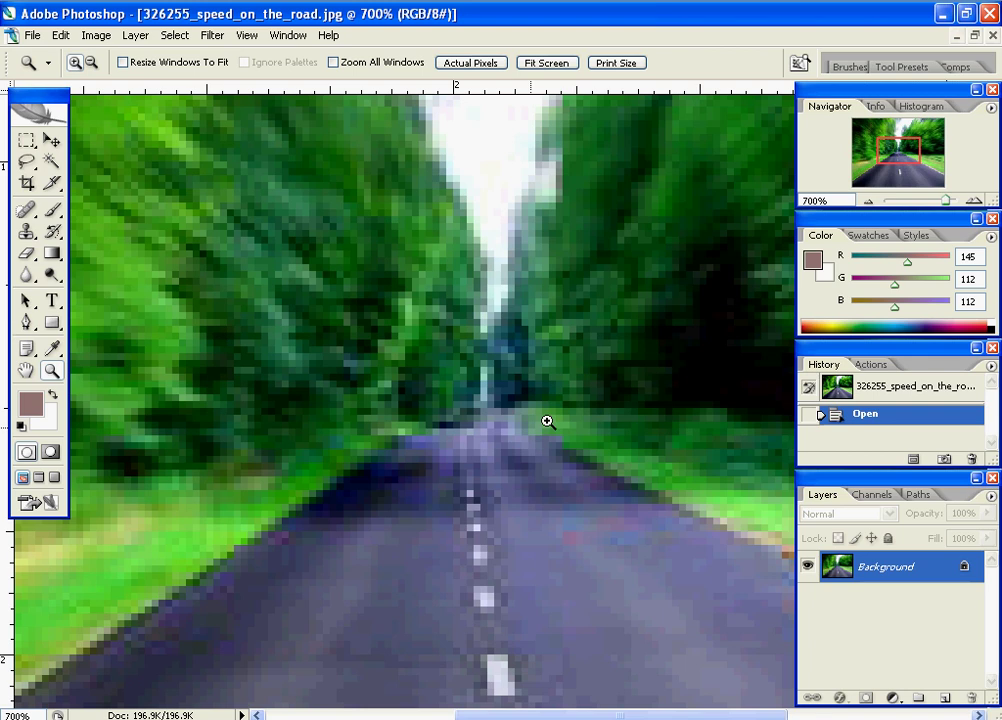
right_click(452, 351)
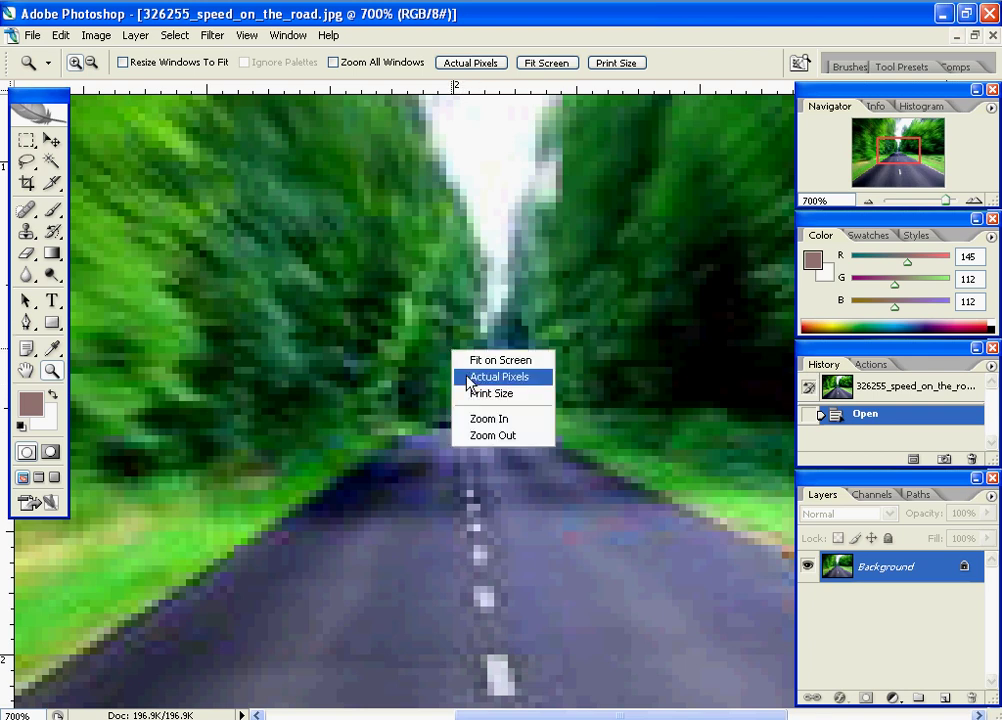
left_click(498, 377)
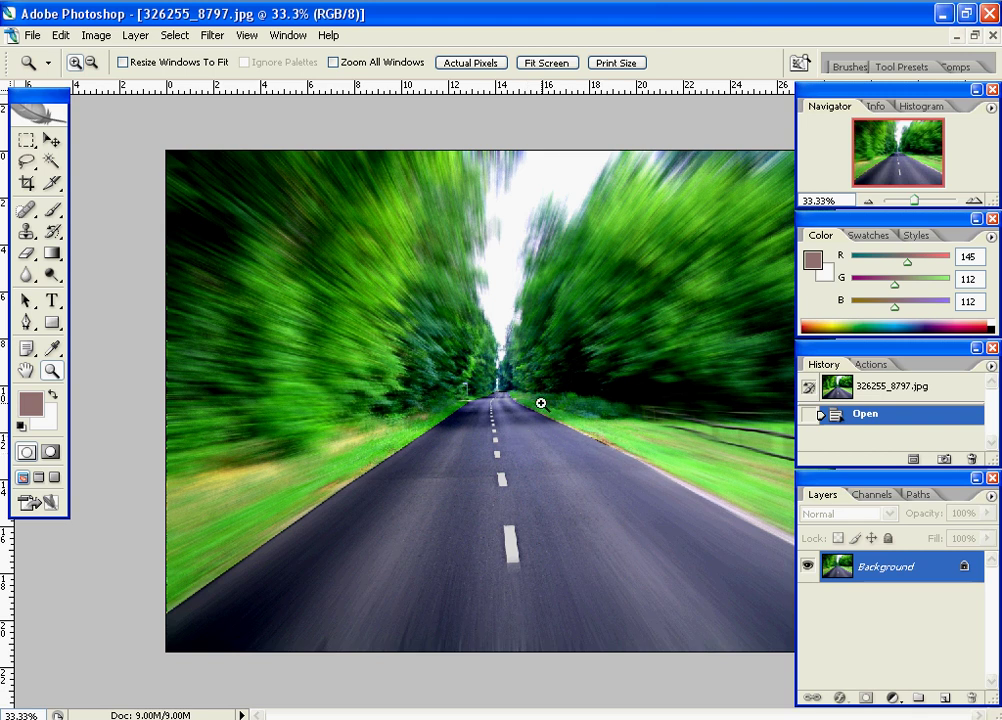
Step: Check the dimensions and resolution of 326255_8797.jpg again in Image Size, leaving the values as they are
left_click(96, 35)
left_click(120, 163)
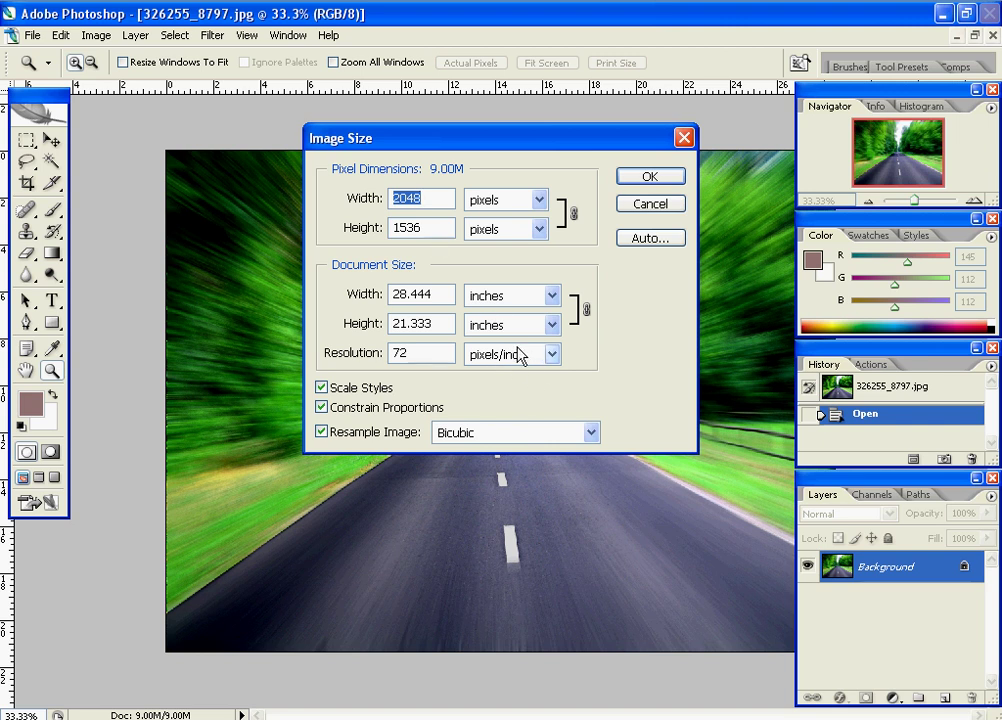
left_click(670, 205)
Step: View 326255_8797.jpg at actual pixels and inspect the far end of the road at 300%
right_click(507, 385)
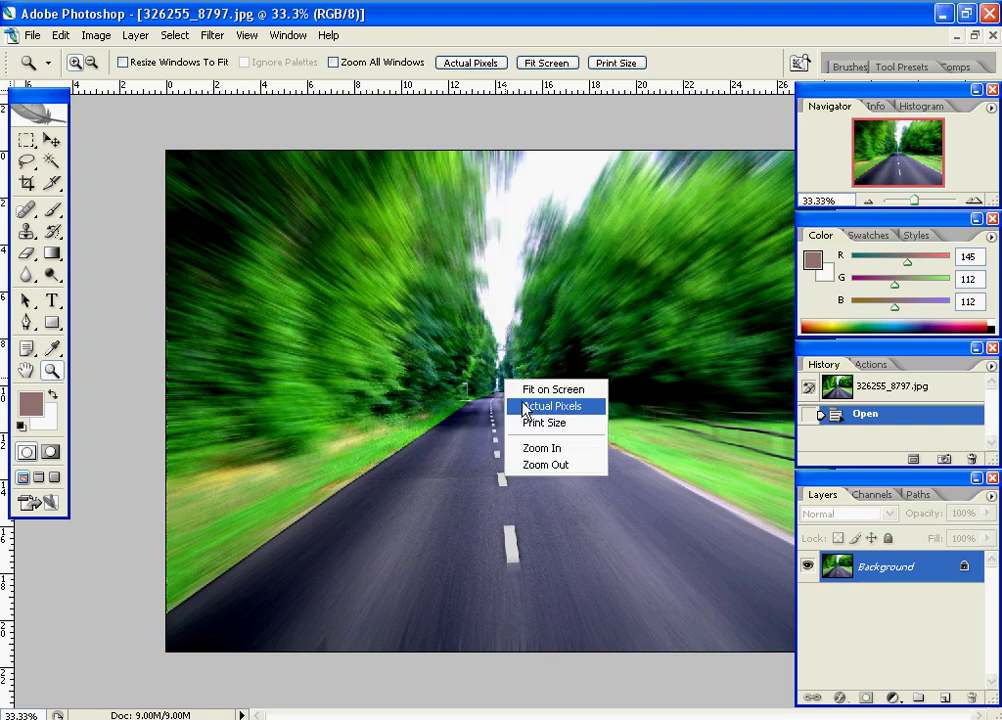
left_click(525, 410)
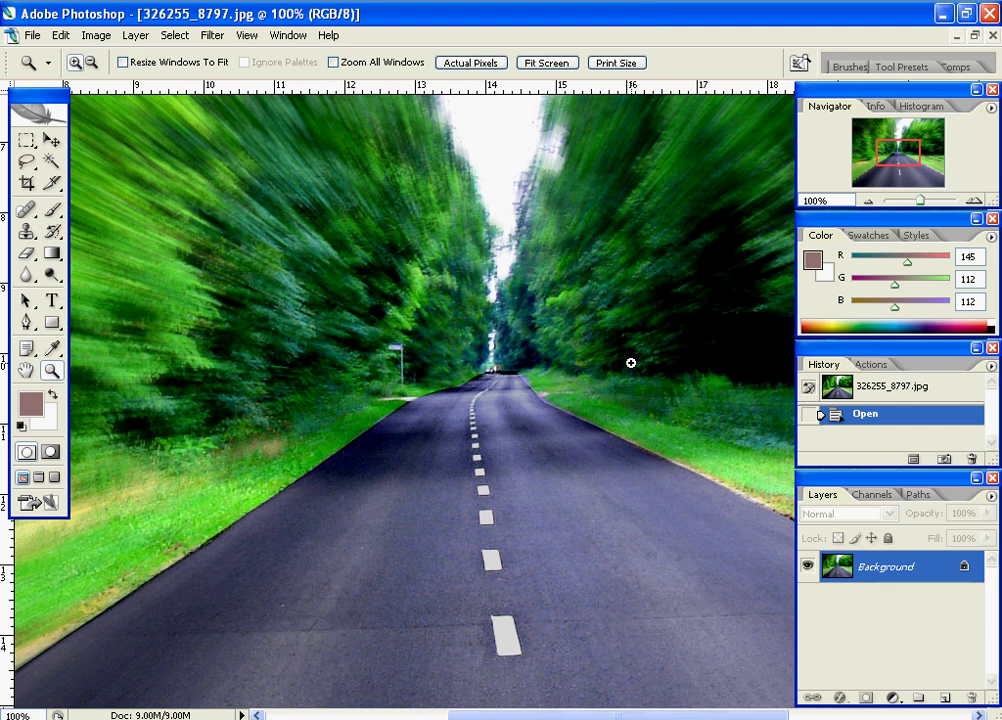
left_click(492, 398)
left_click(502, 378)
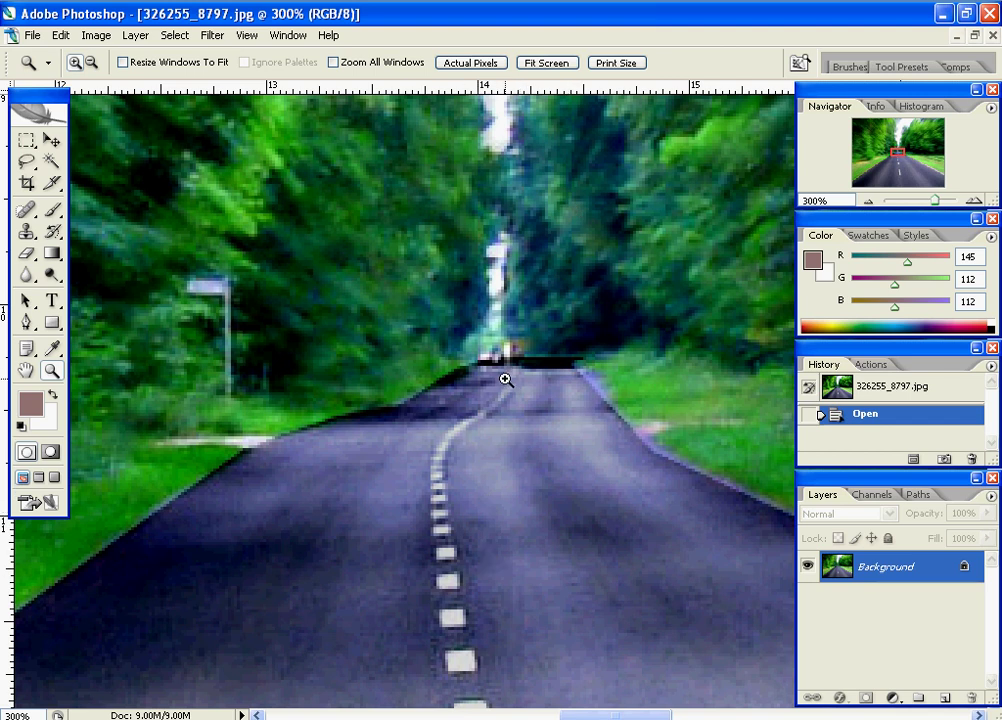
Step: Compare the road detail of 326255_speed_on_the_road.jpg at 400% with 326255_8797.jpg, returning the latter to actual pixels
key("ctrl+Tab")
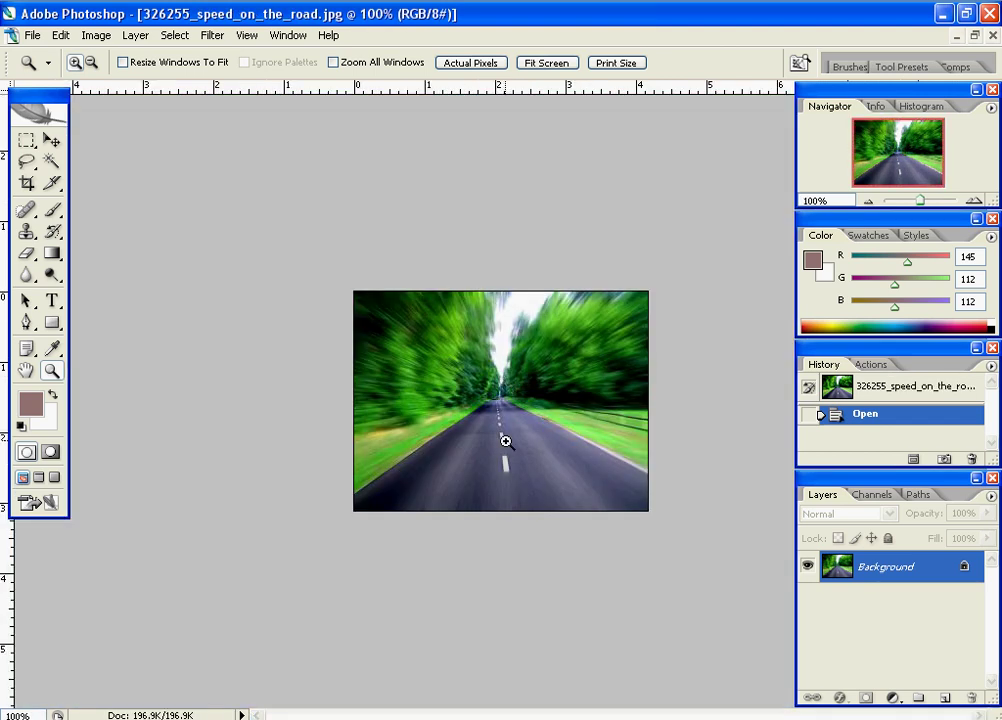
left_click(494, 404)
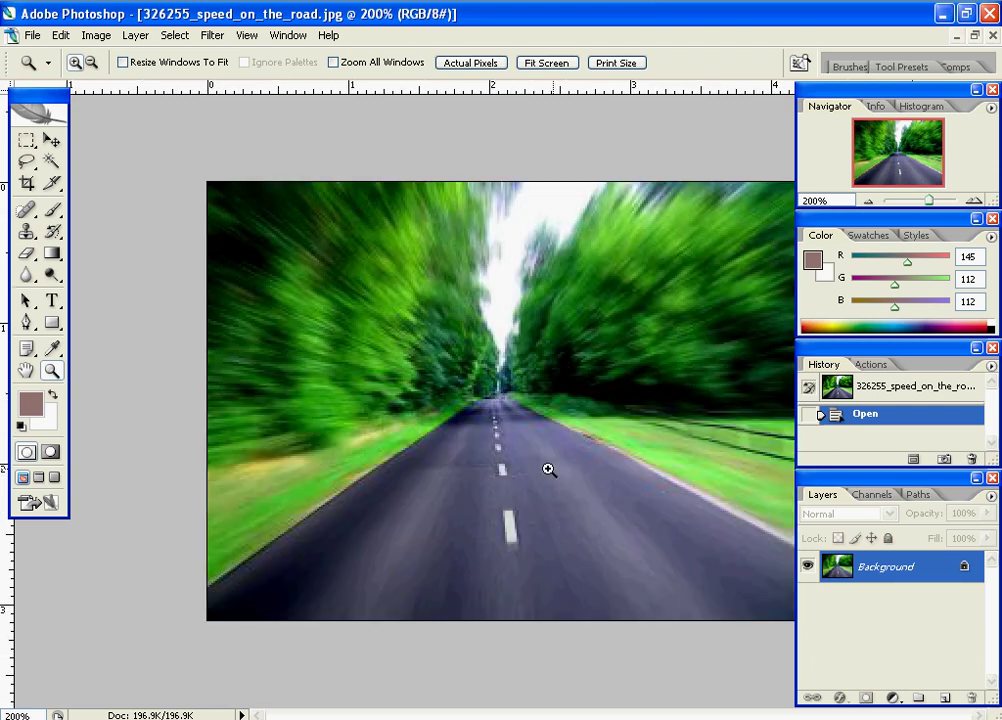
left_click(503, 404)
left_click(498, 389)
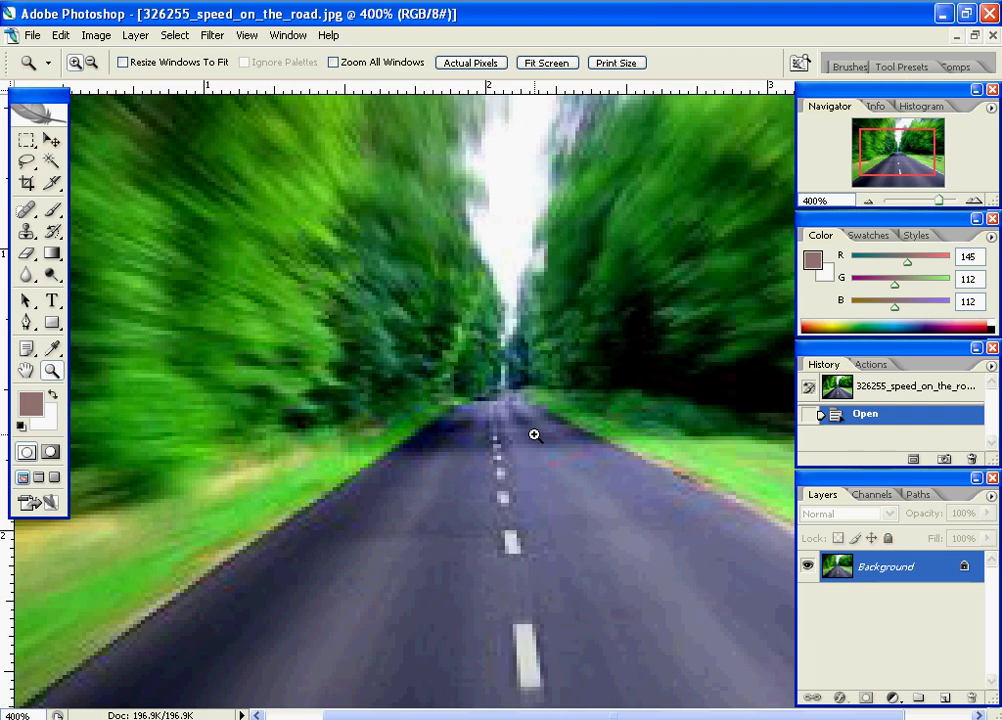
left_click_drag(414, 320, 660, 558)
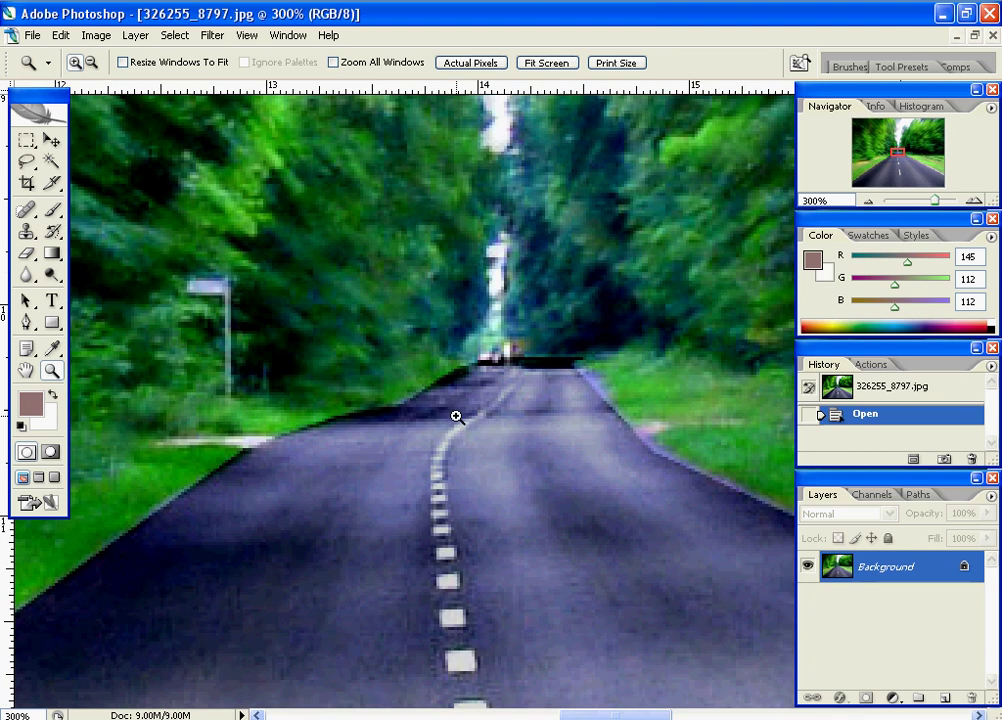
right_click(518, 397)
left_click(533, 422)
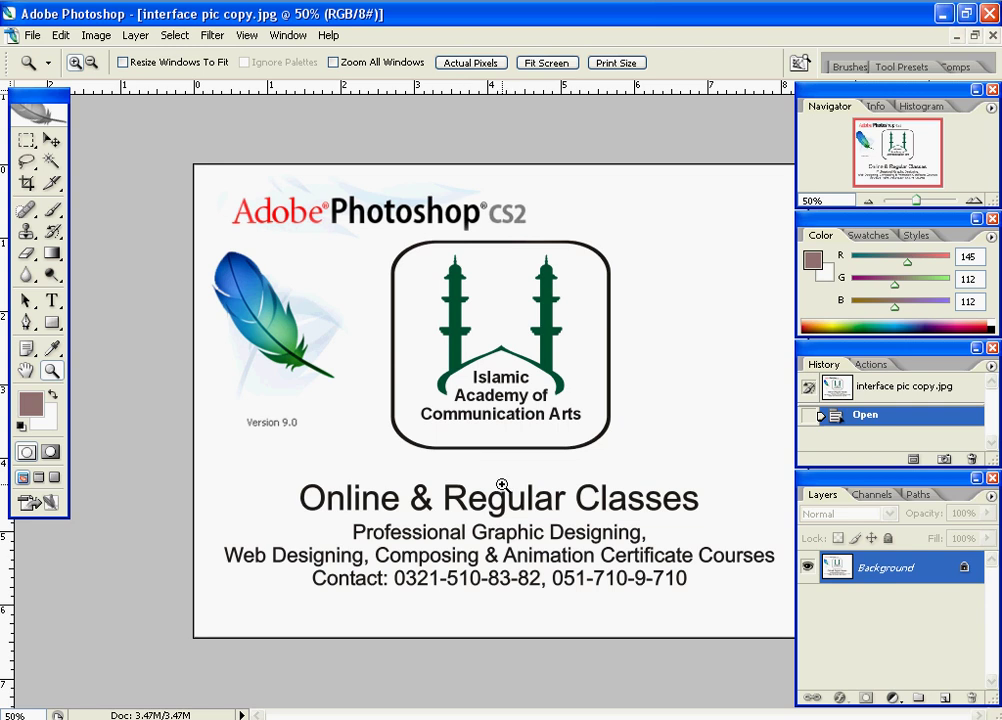
Step: Start a new document and set its width and height units to inches
left_click(32, 35)
left_click(45, 57)
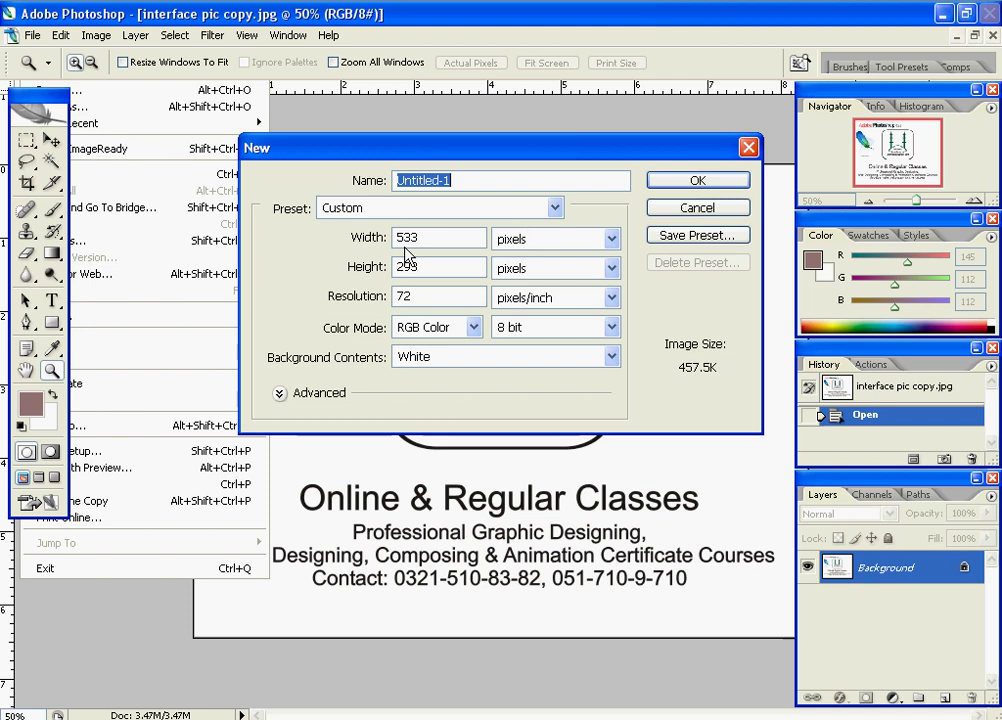
left_click(515, 239)
left_click(526, 276)
left_click(528, 270)
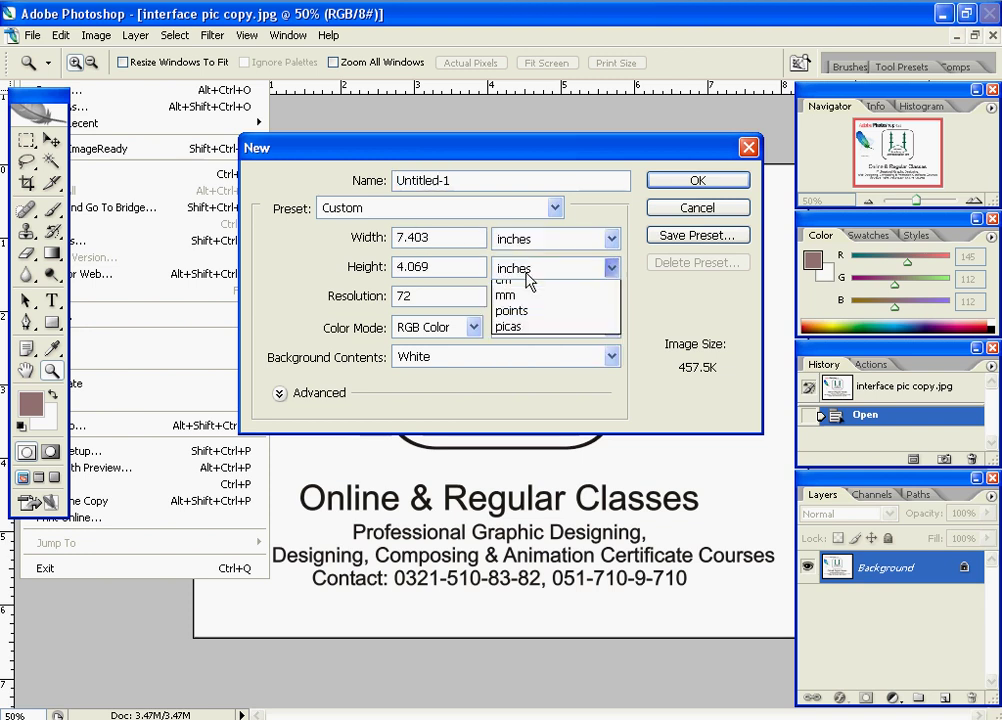
left_click(530, 298)
Step: Set the new document's width and height to 4 inches each
double_click(449, 242)
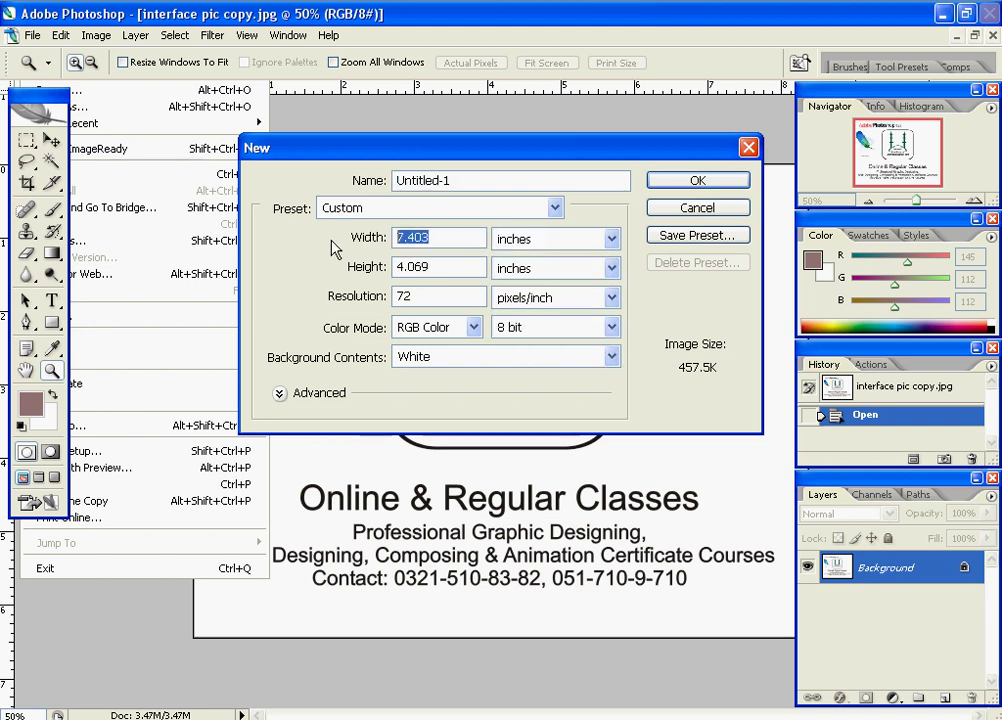
type("4")
key("Tab")
key("Tab")
type("4")
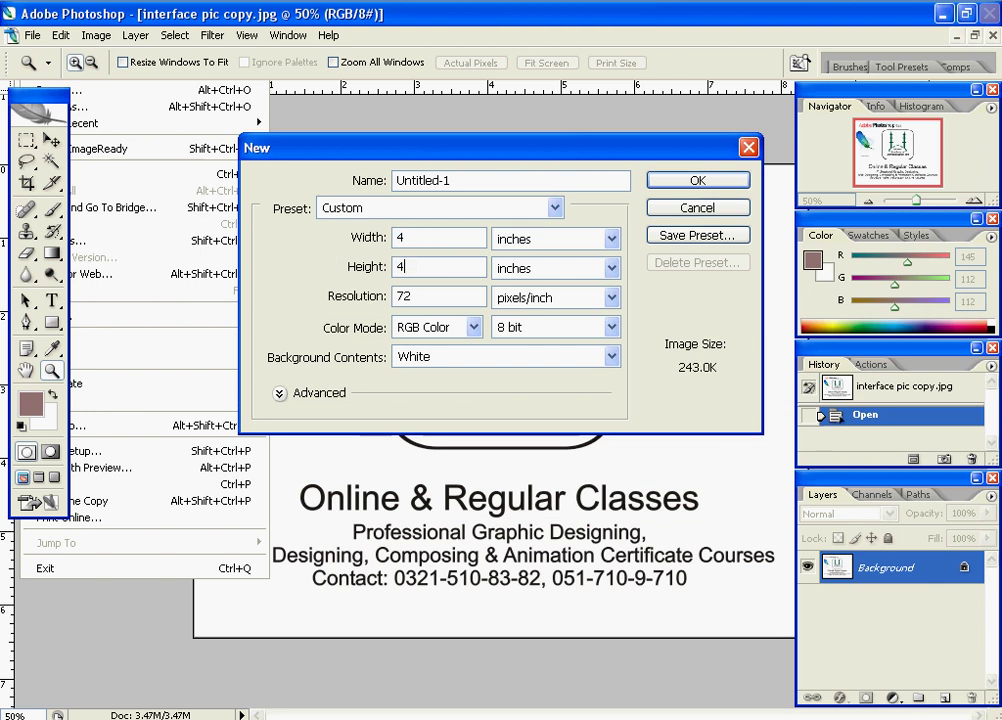
Step: Create the document with 72 pixels/inch resolution, RGB Color mode at 8 bit and White background contents
key("Tab")
key("Tab")
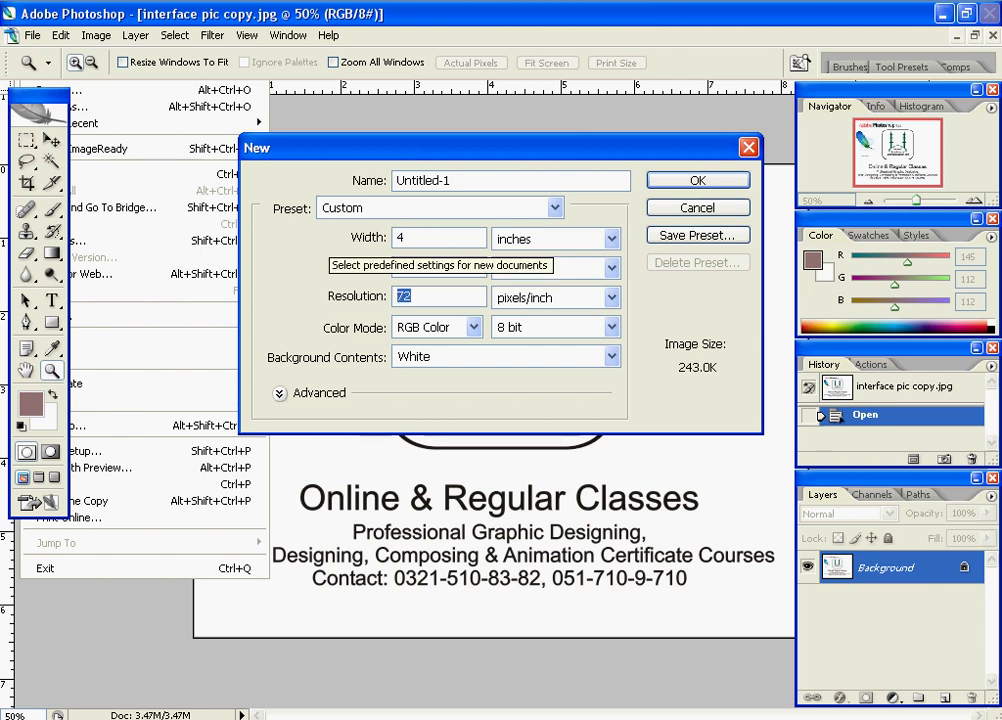
key("Tab")
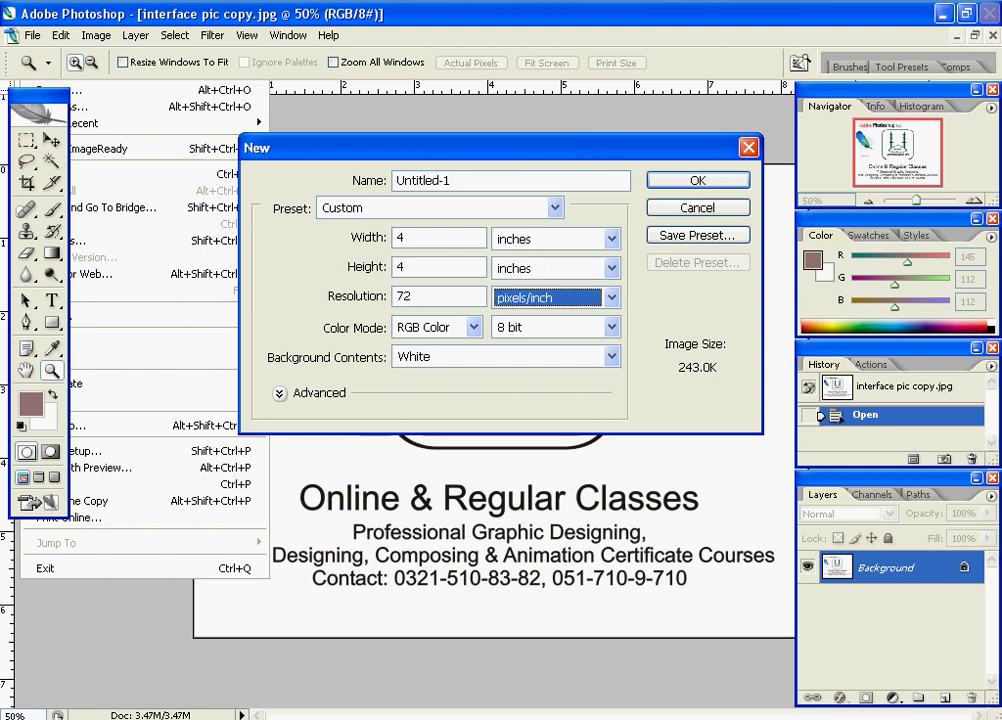
key("Tab")
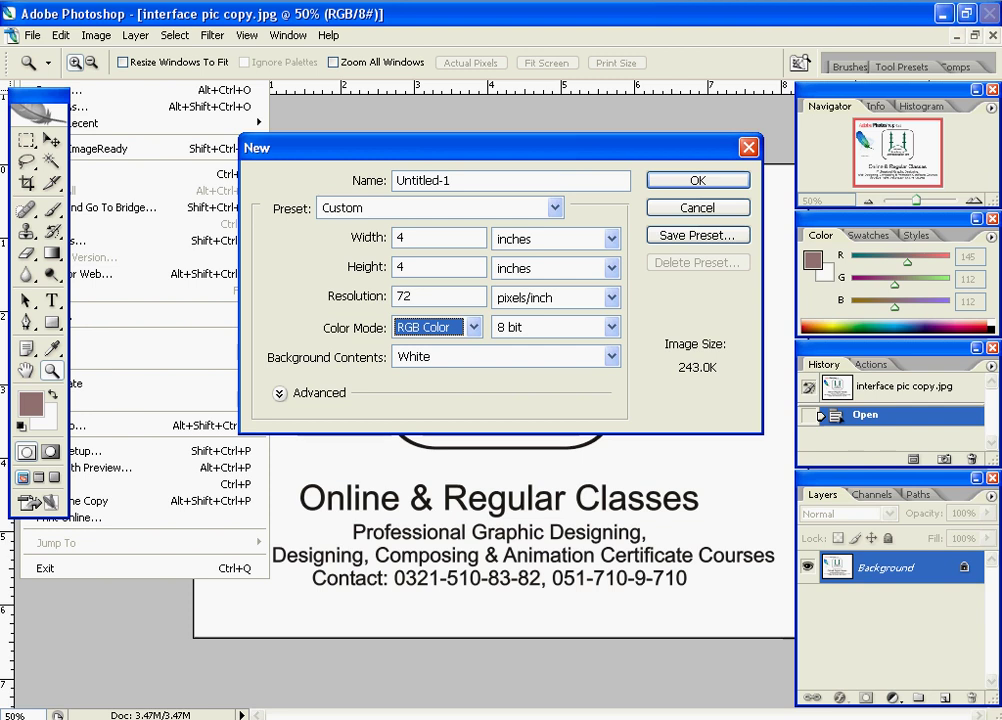
key("Tab")
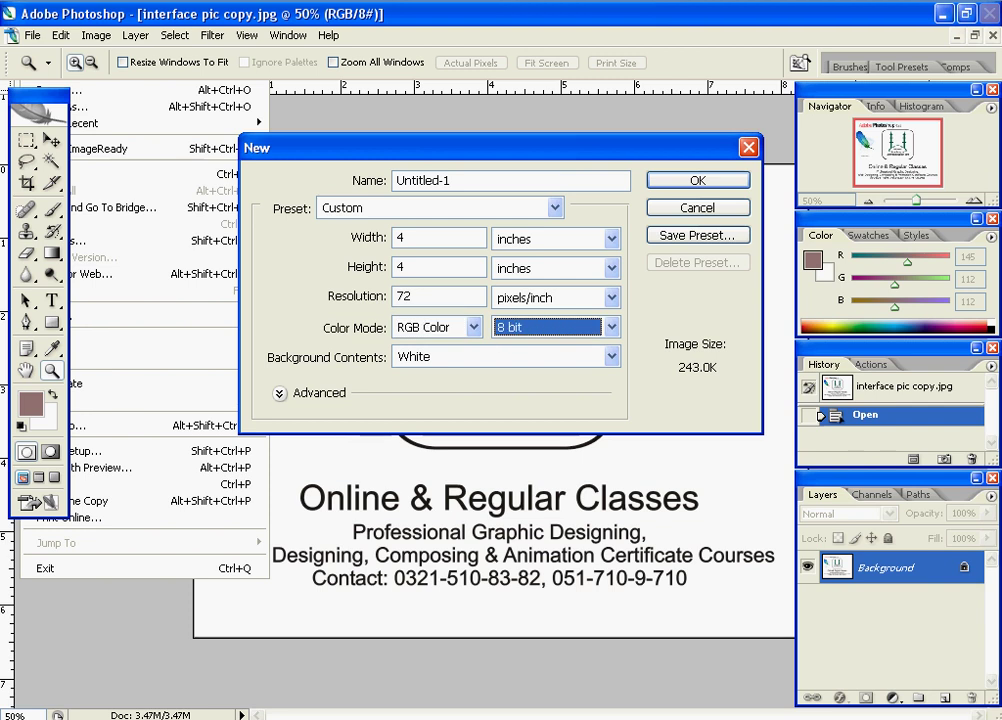
key("Tab")
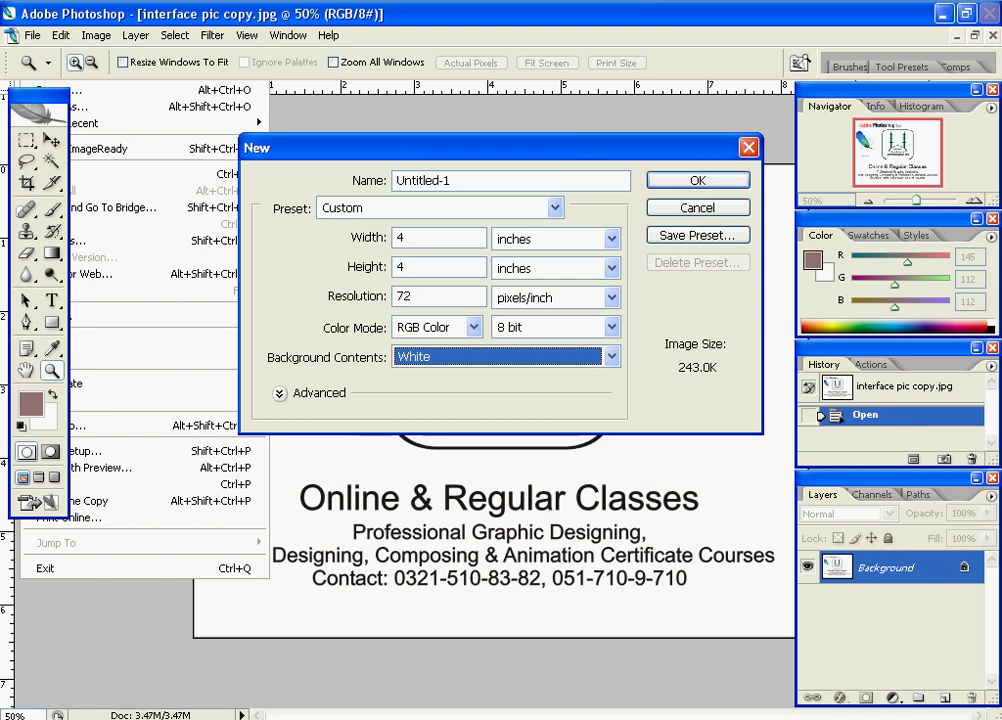
key("Return")
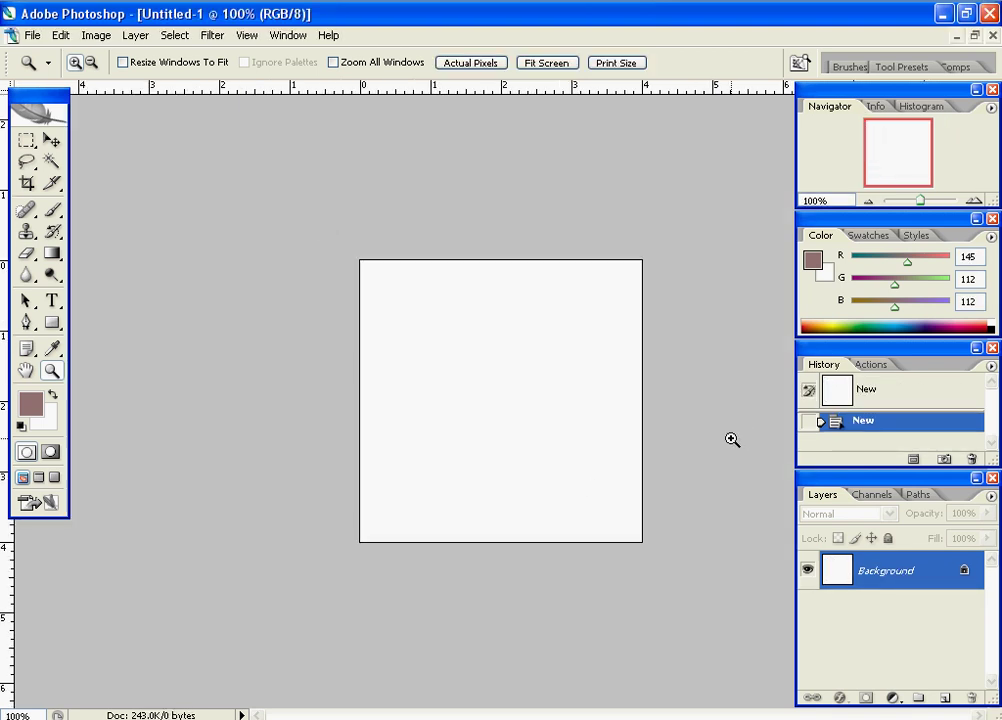
Step: Open the recent file 520812_texture_from_a_tree.jpg, leaving it as is without color management
left_click(30, 38)
mouse_move(110, 123)
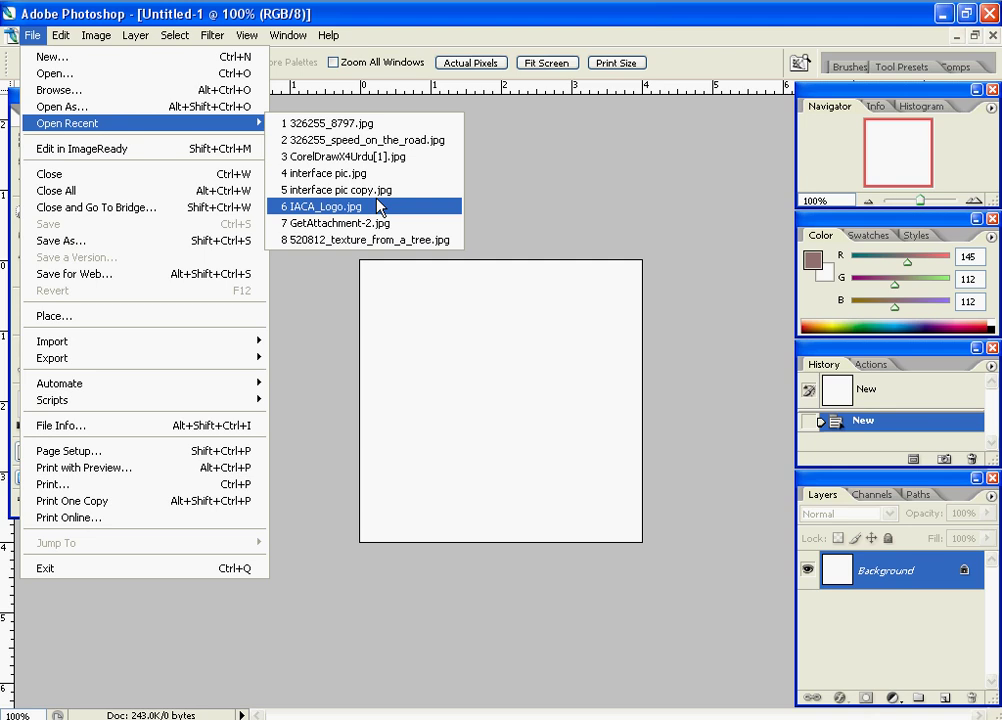
left_click(383, 241)
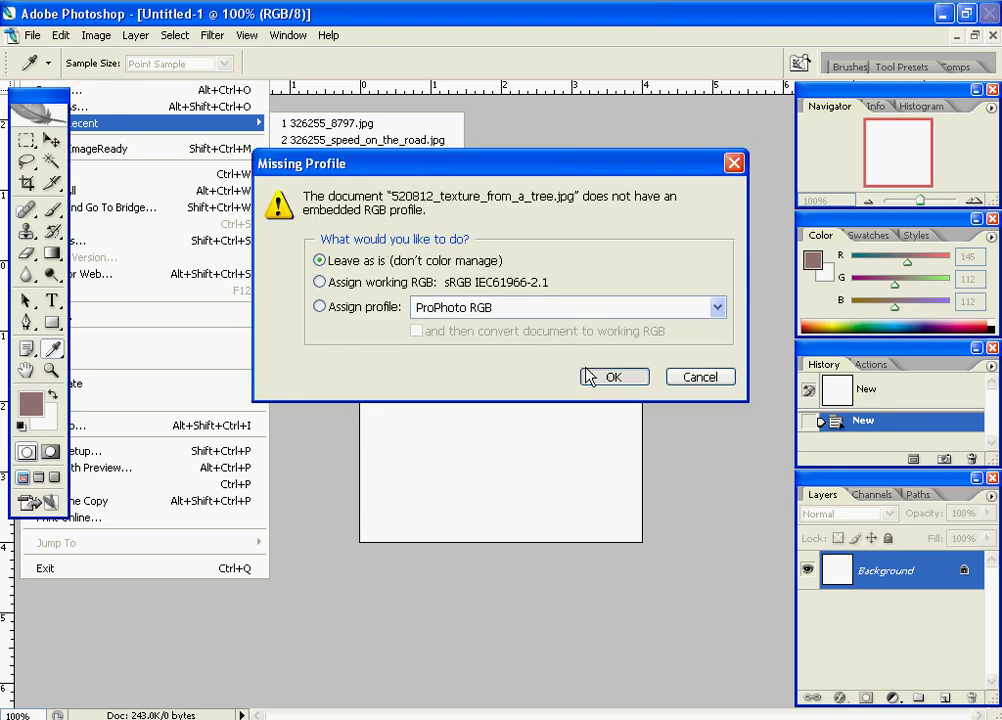
left_click(600, 376)
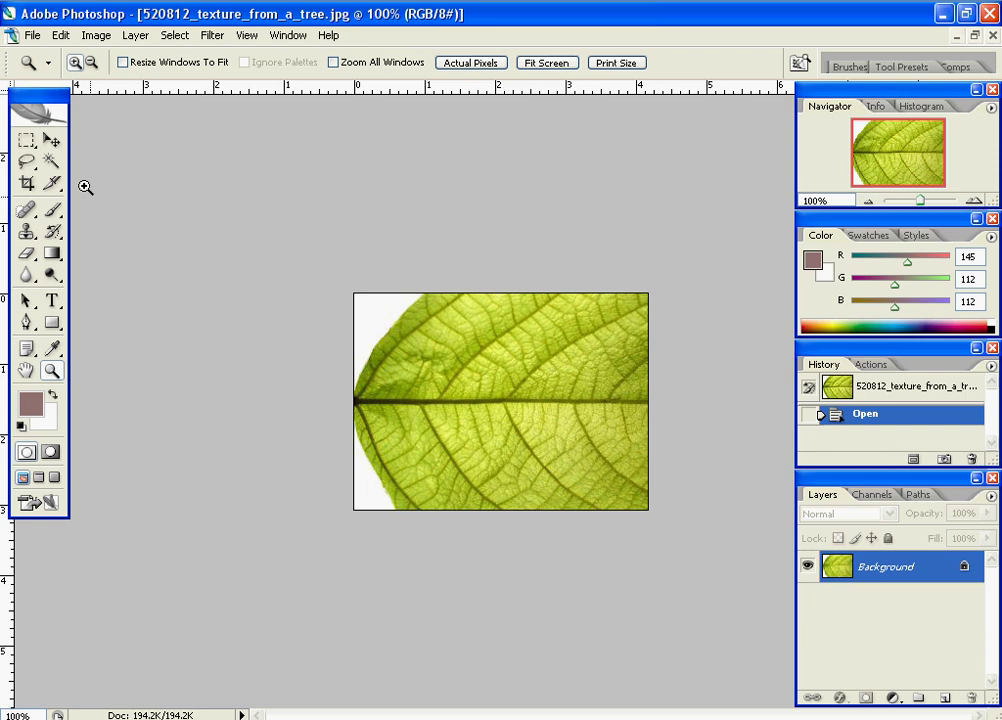
Step: Copy the entire leaf image and paste it into the blank Untitled-1 document
left_click(27, 140)
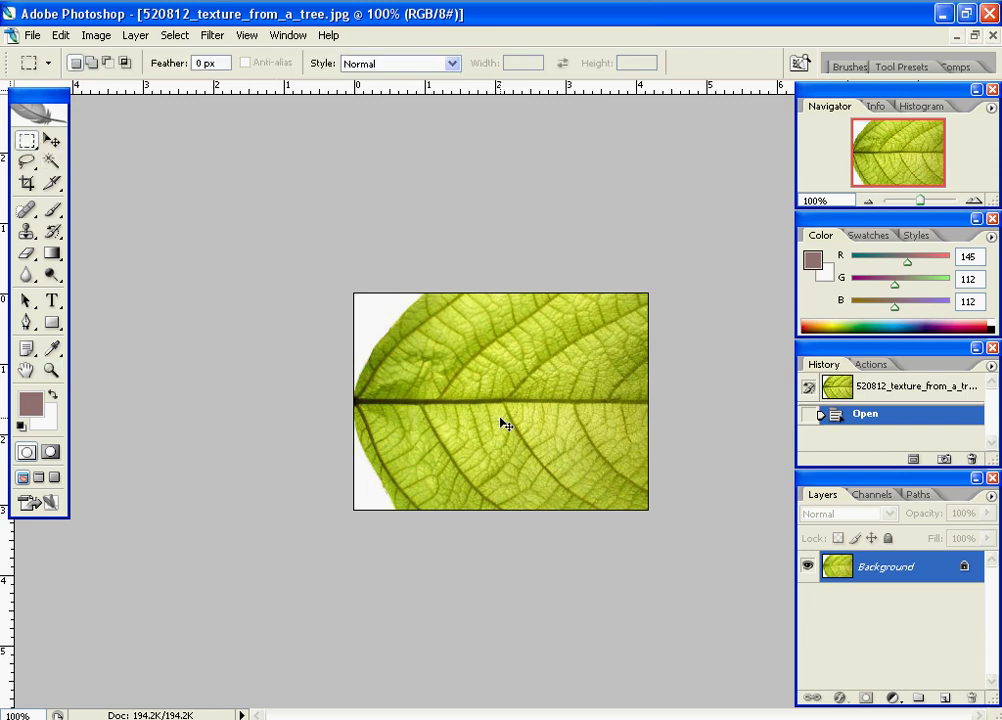
key("ctrl+a")
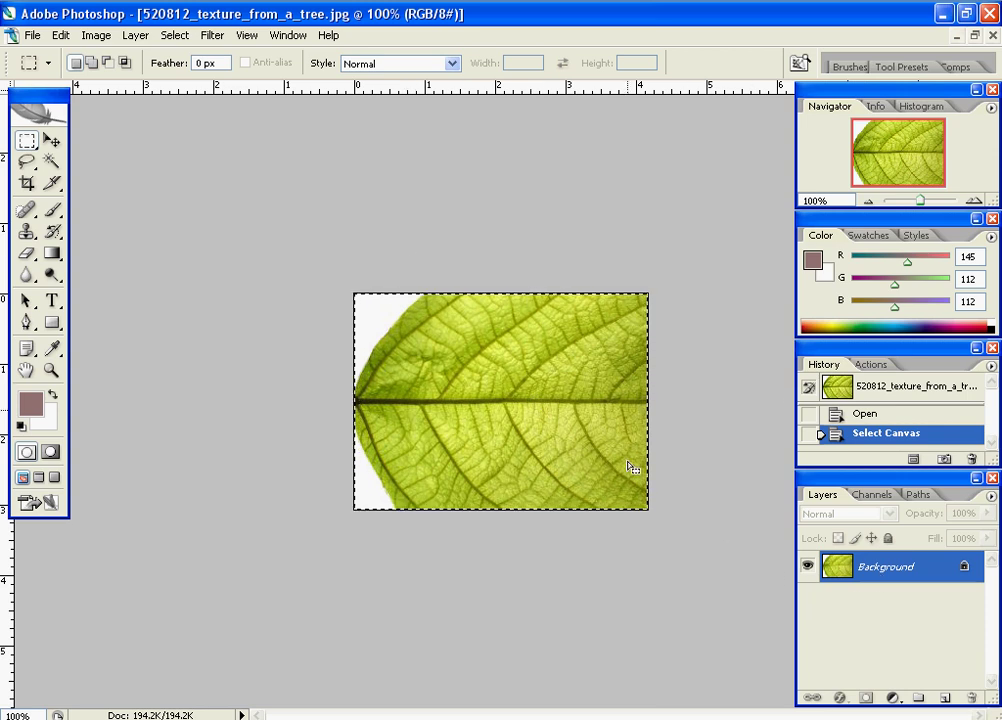
key("ctrl+alt+n")
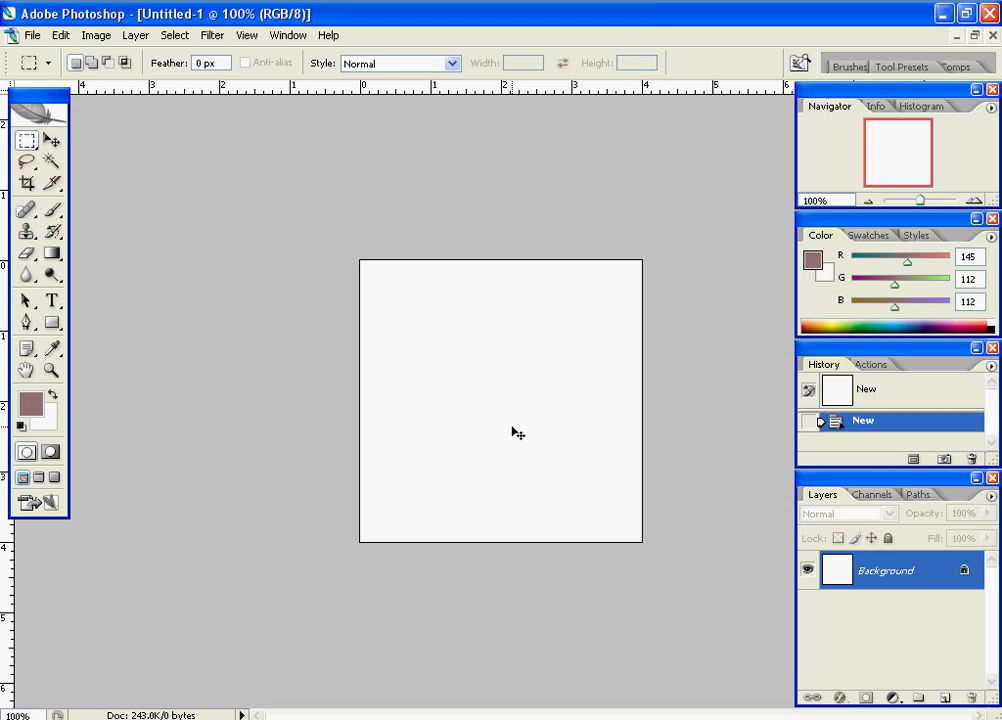
key("ctrl+v")
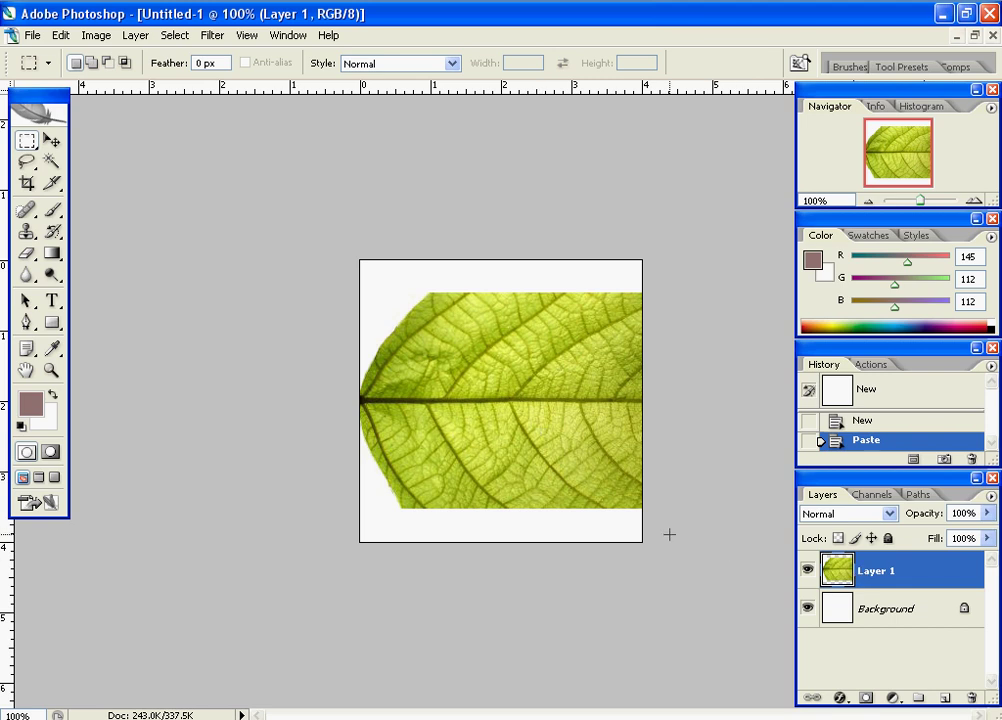
Step: Select the Background layer and fill it with the white background color, followed by the mauve foreground color
left_click(916, 620)
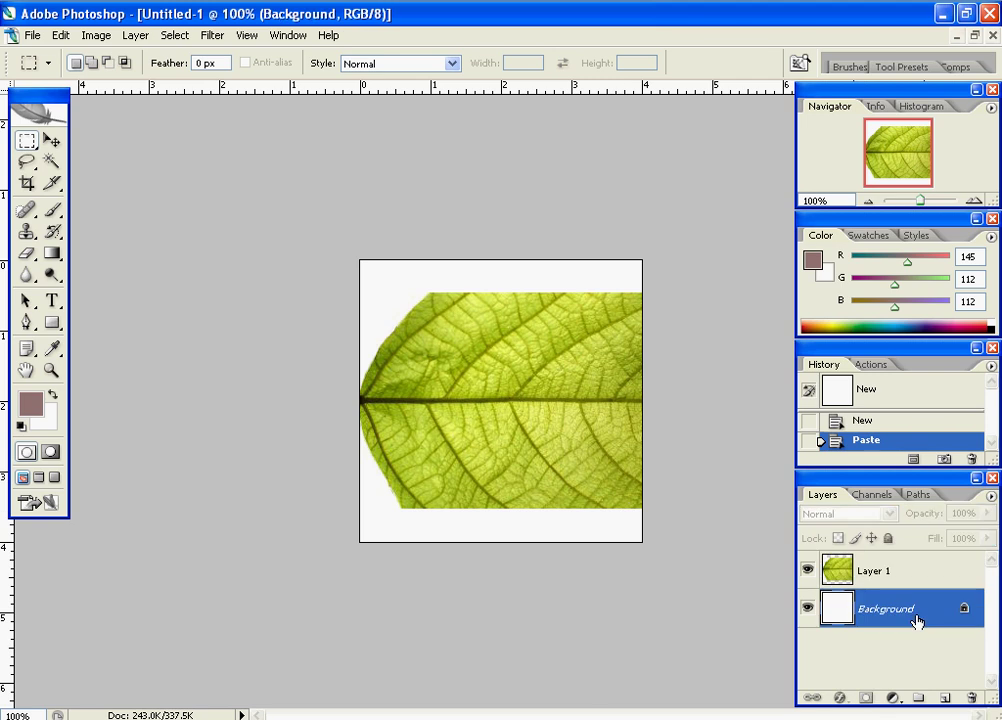
double_click(926, 612)
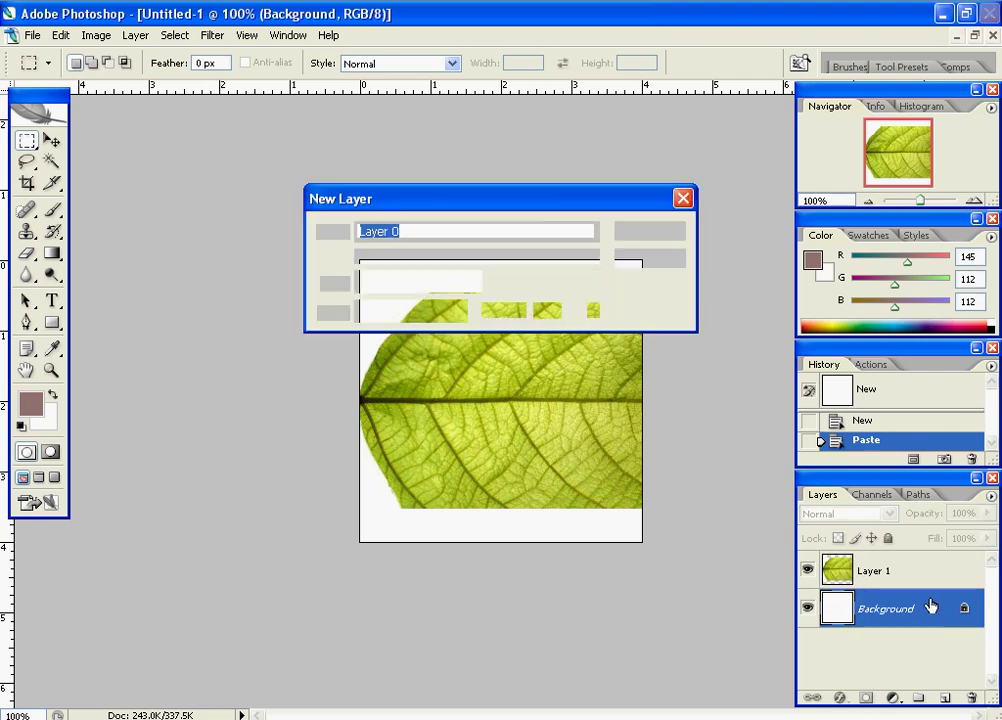
left_click(662, 261)
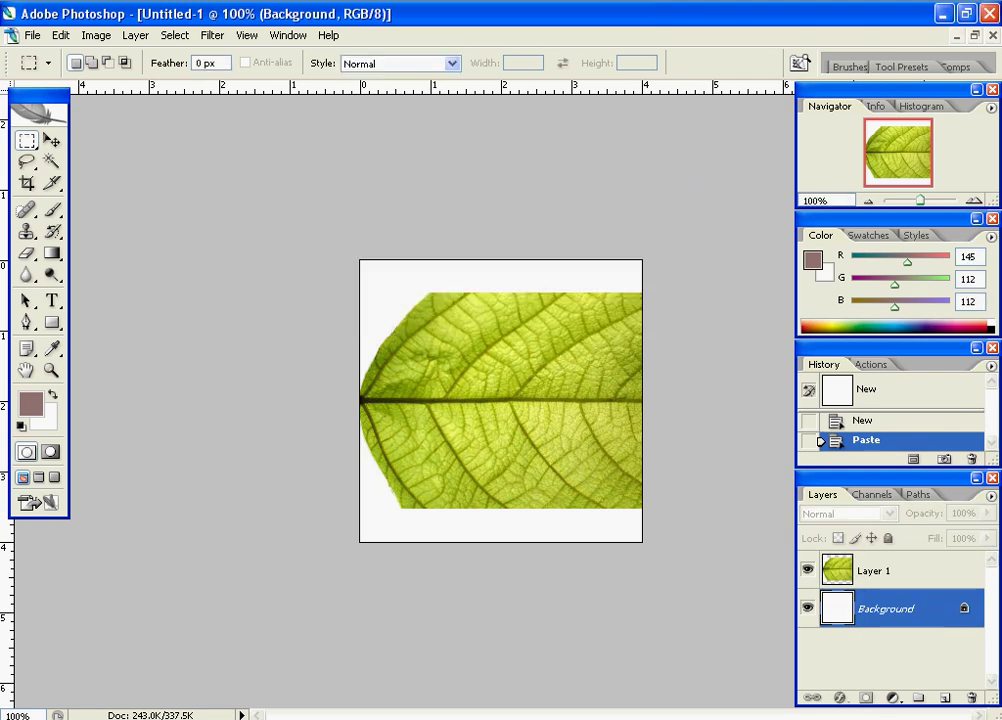
key("ctrl+BackSpace")
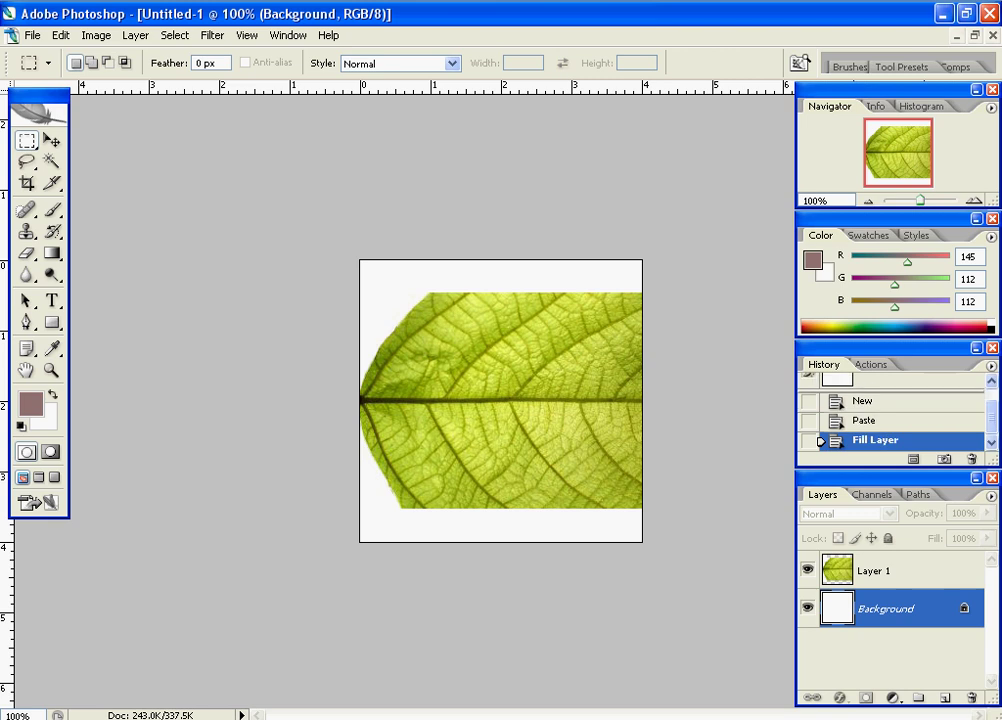
key("alt+BackSpace")
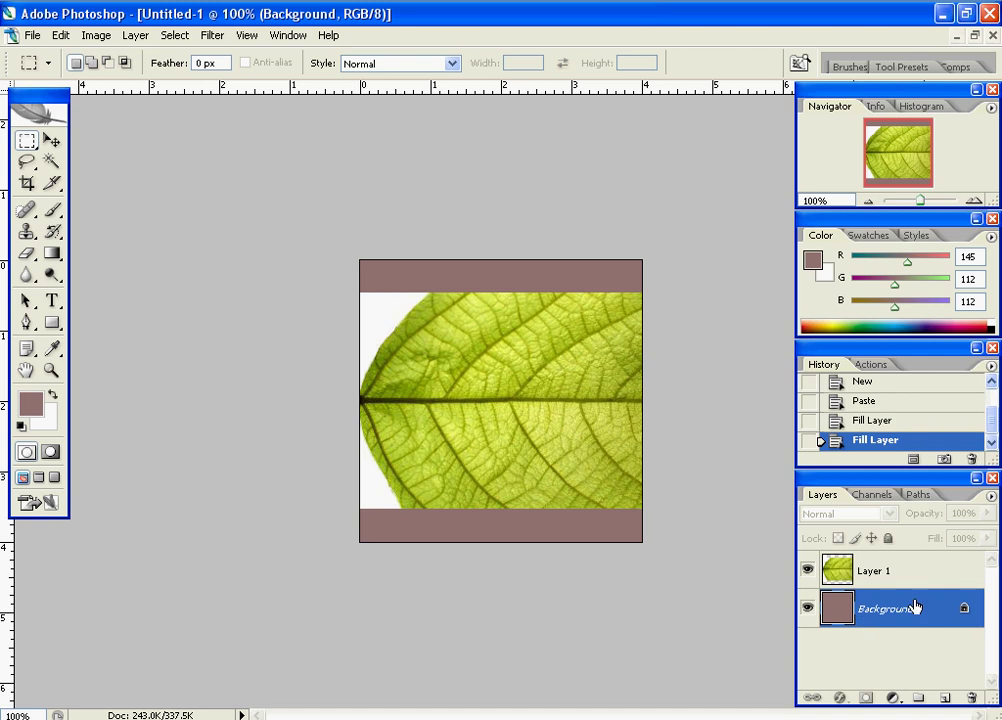
Step: Set the background color to red cf2c2c and fill the Background layer with it
left_click(54, 430)
left_click(457, 224)
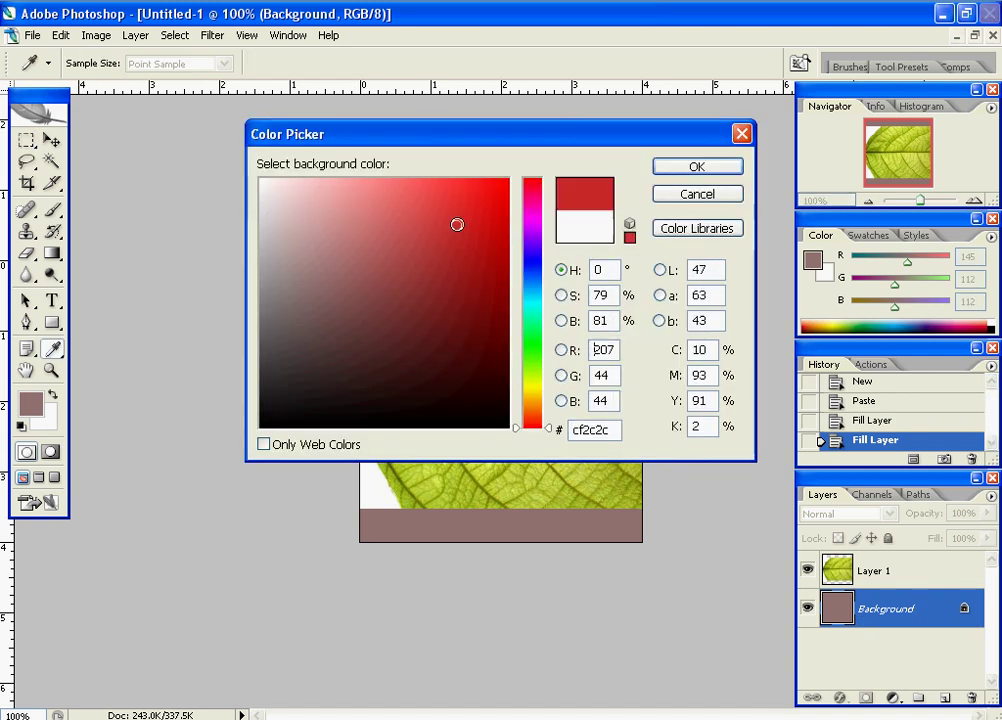
left_click(673, 170)
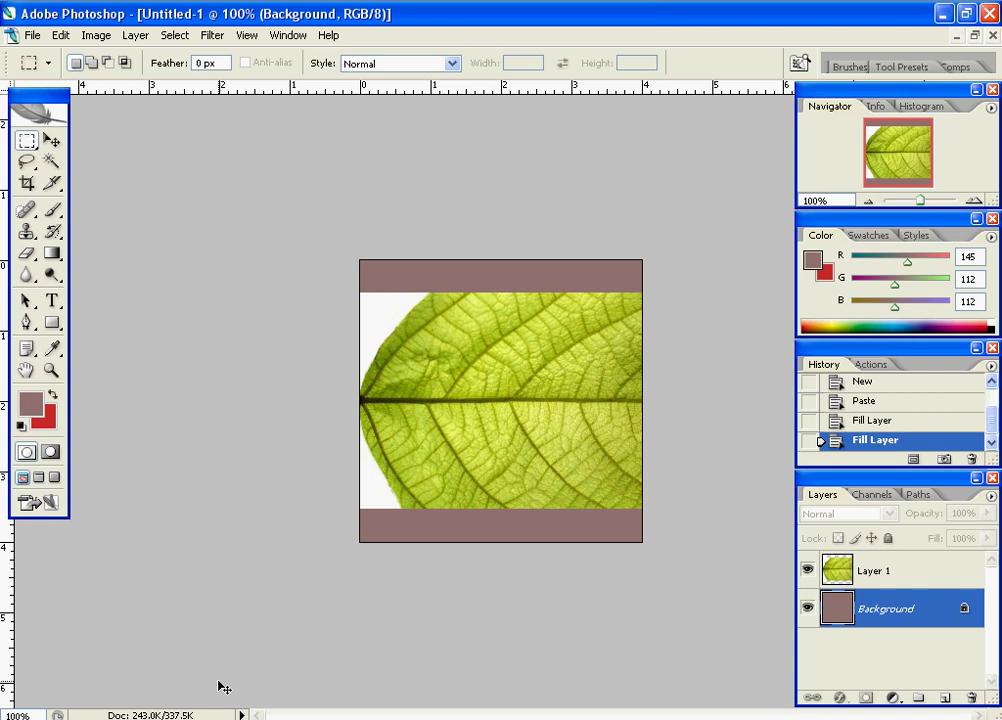
key("ctrl+BackSpace")
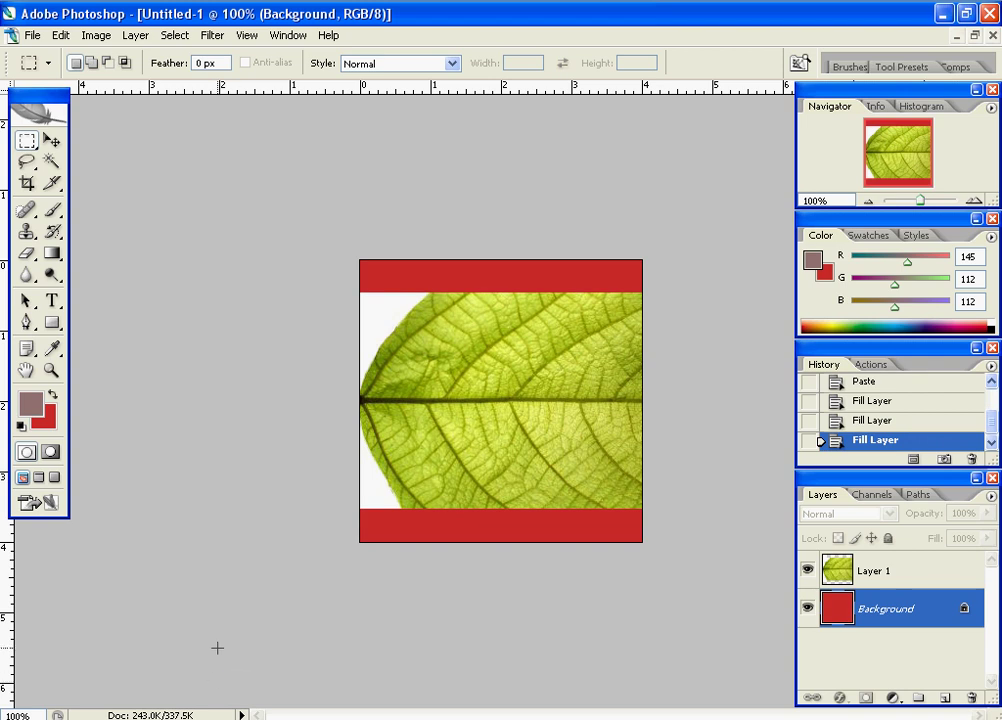
Step: Duplicate the red Background layer under the default copy name
right_click(895, 609)
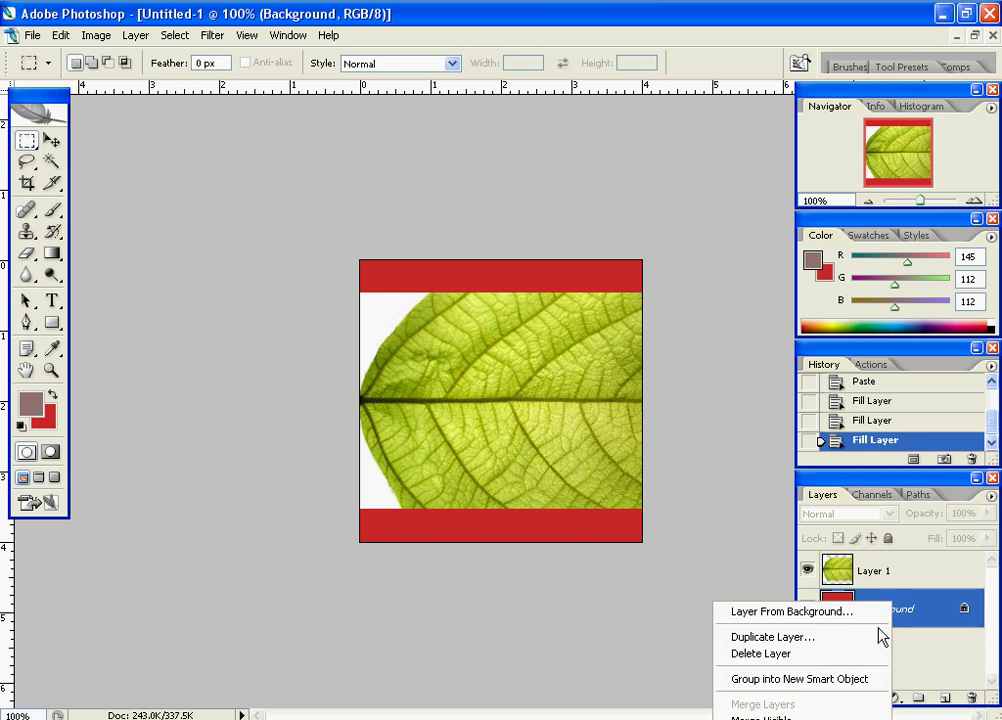
left_click(872, 635)
left_click(653, 220)
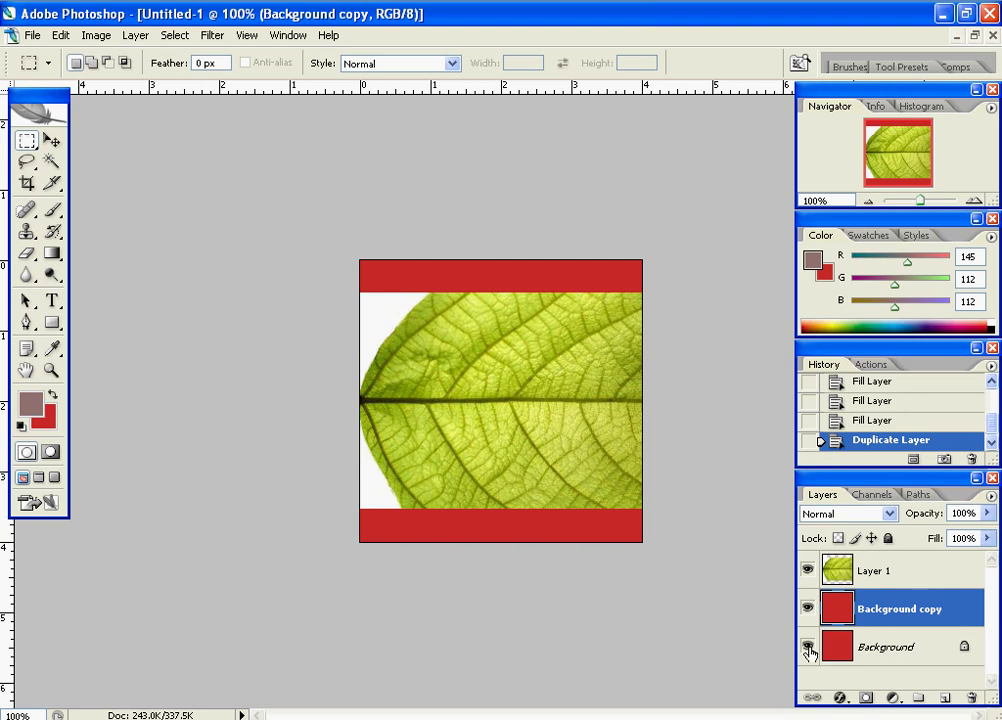
Step: Open the layer style settings of Background copy and enable Bevel and Emboss with Texture
double_click(955, 612)
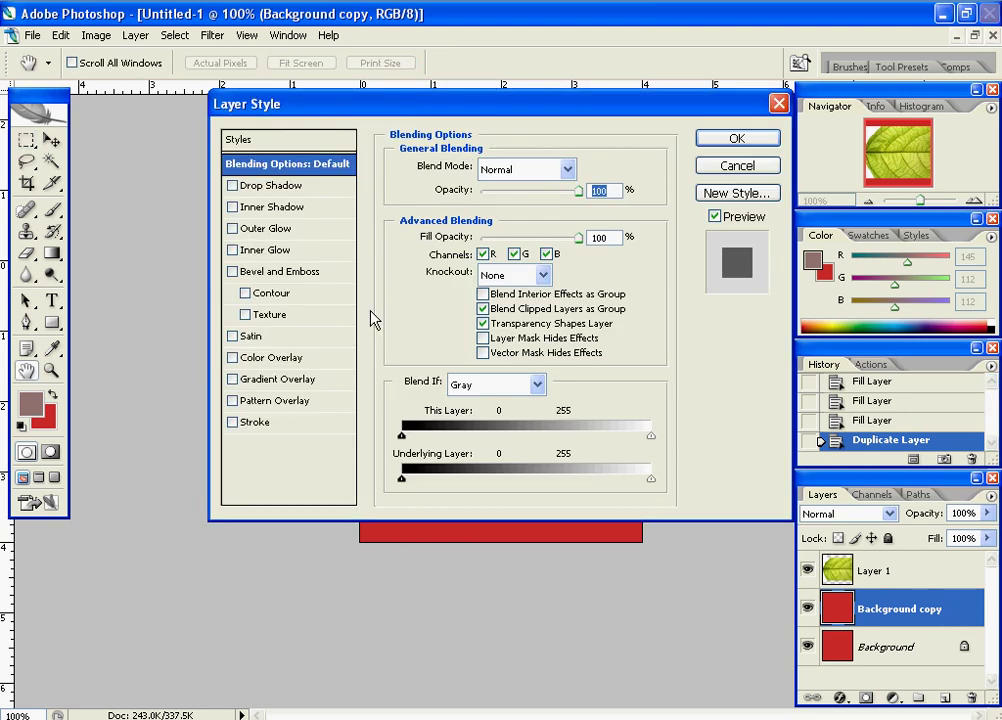
left_click_drag(414, 107, 701, 132)
left_click(431, 262)
left_click(593, 278)
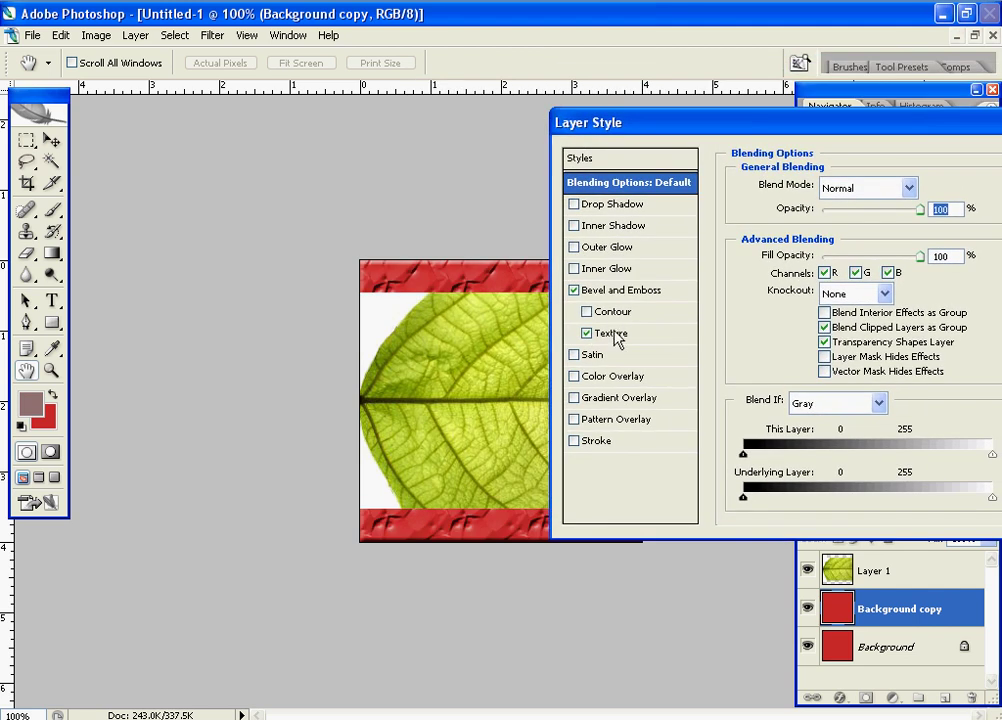
Step: Compare Background copy with and without the Bevel and Emboss effect, leaving it enabled, and view its Texture settings
left_click(574, 290)
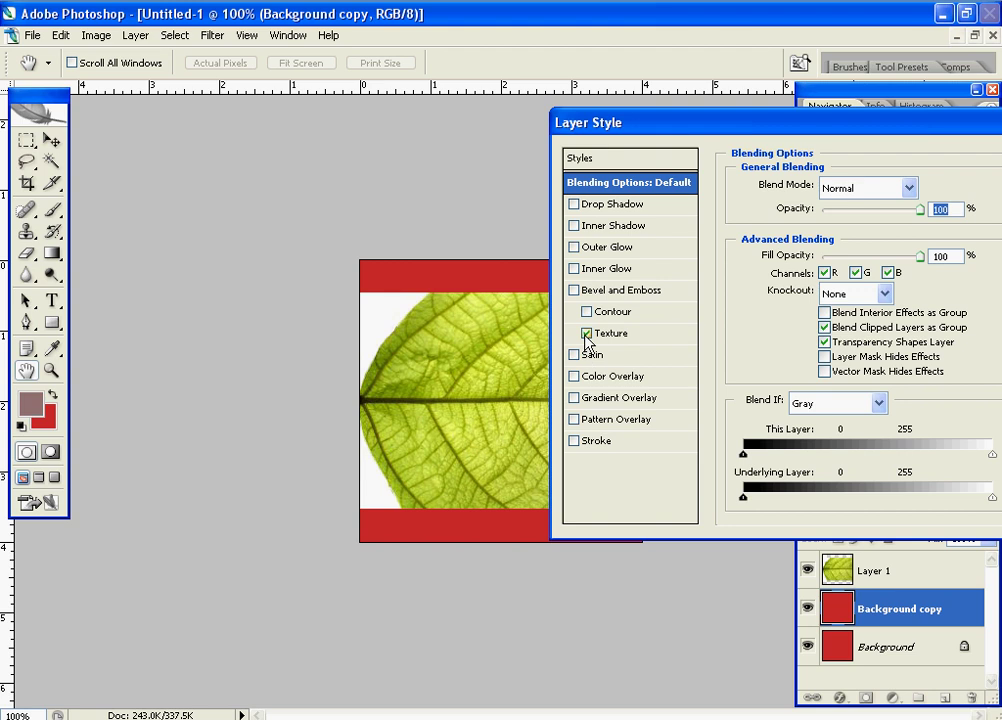
left_click(587, 333)
left_click(587, 333)
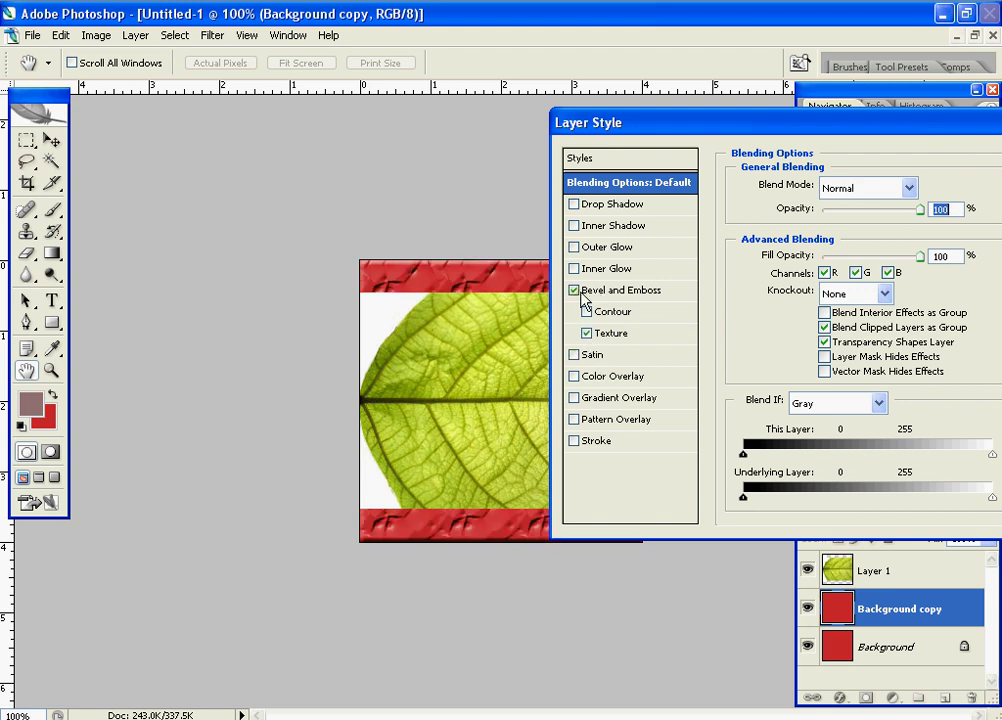
left_click(575, 291)
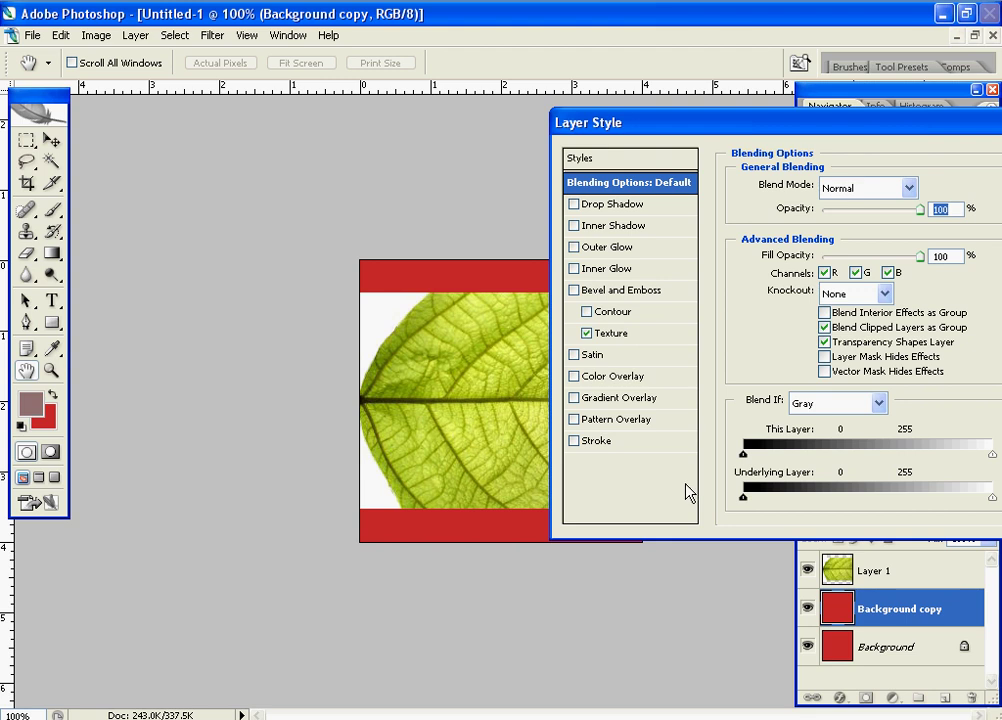
left_click(574, 290)
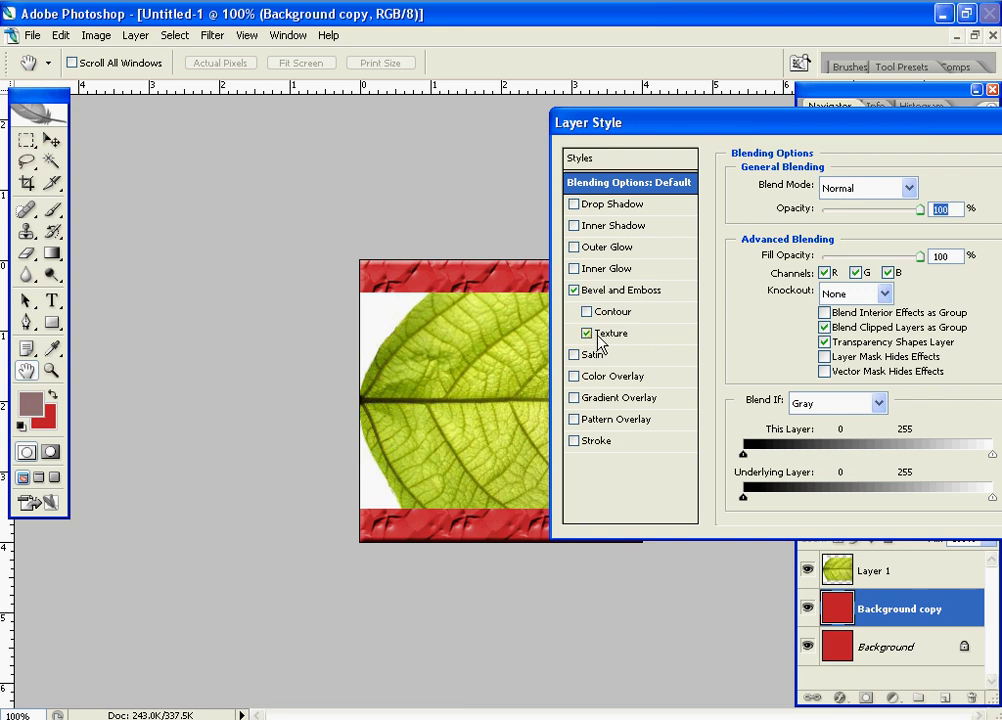
left_click(597, 336)
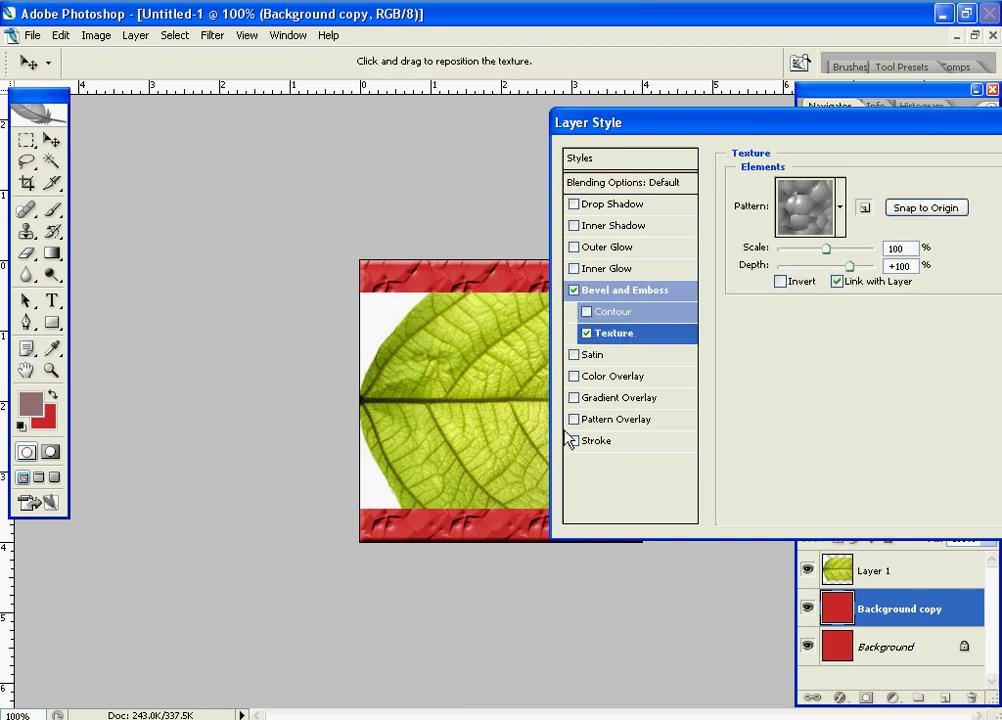
Step: Add a Color Overlay to Background copy and change the overlay color to a slightly muted yellow
left_click(575, 378)
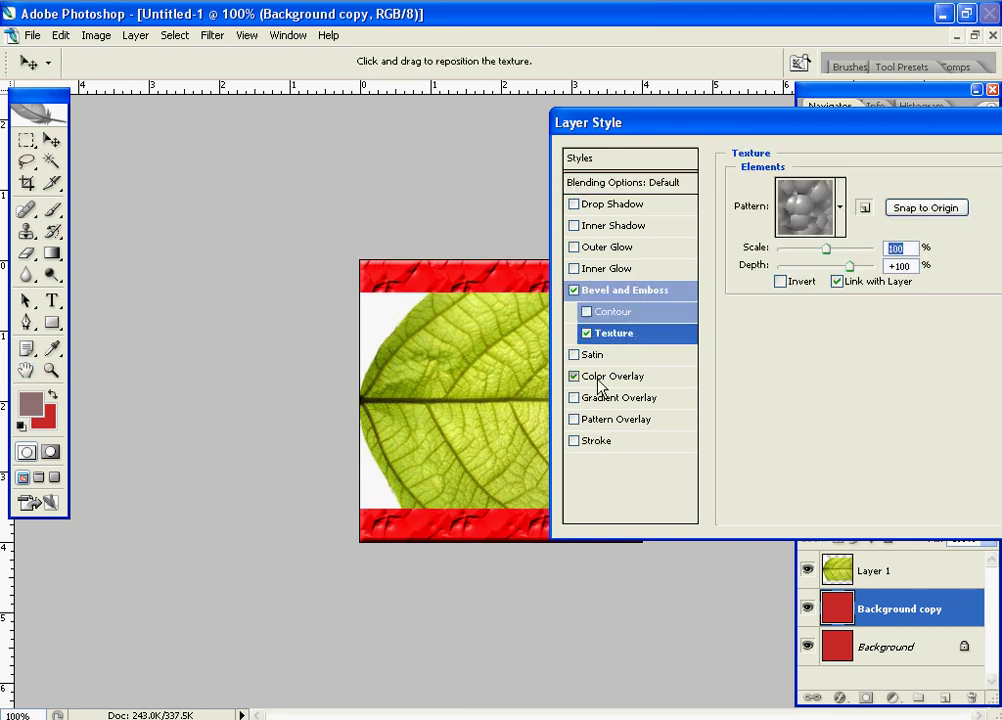
left_click(605, 377)
left_click(911, 187)
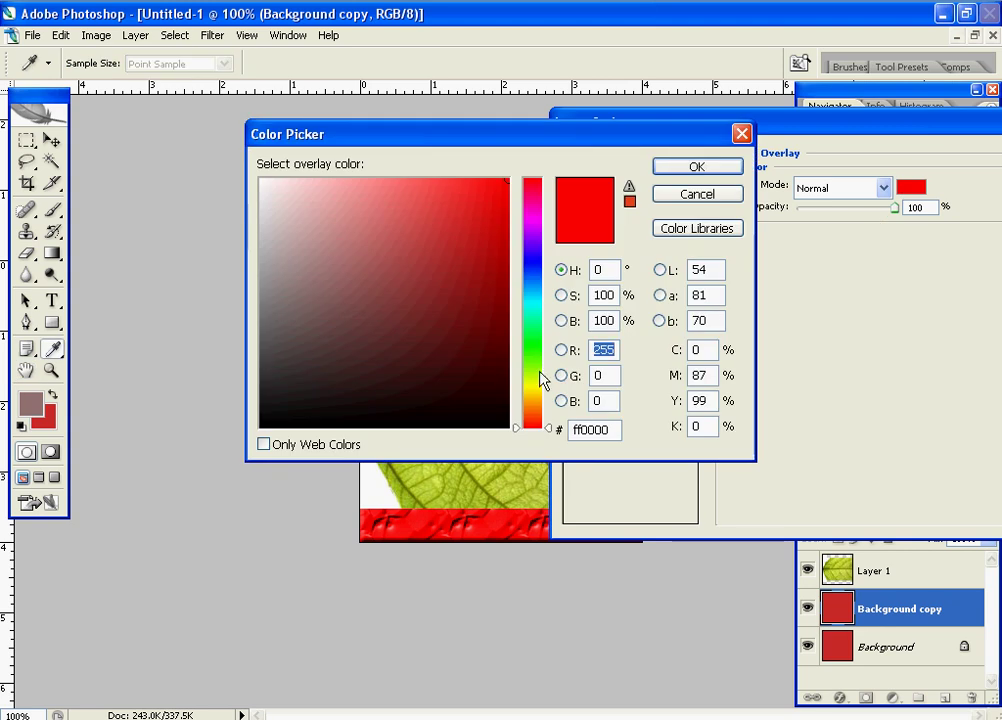
left_click(538, 386)
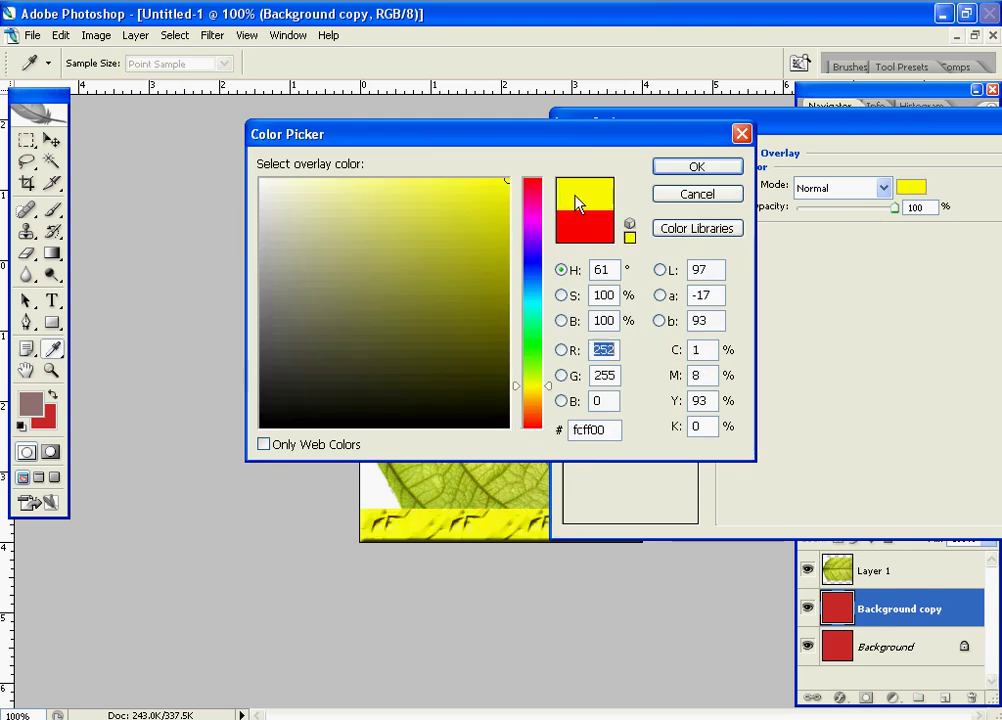
mouse_move(495, 190)
left_mouse_down()
mouse_move(432, 179)
mouse_move(404, 204)
left_mouse_up()
mouse_move(483, 256)
left_mouse_down()
mouse_move(510, 199)
mouse_move(479, 195)
left_mouse_up()
left_click(672, 167)
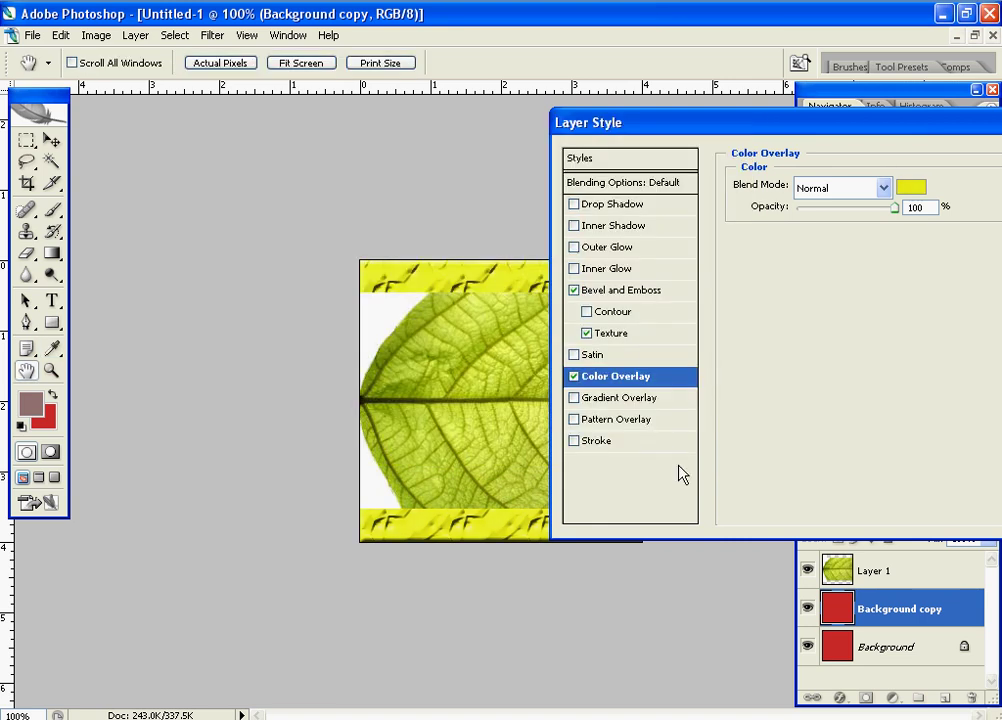
Step: Turn off the Color Overlay on Background copy and apply the layer style with only Bevel and Emboss with Texture
left_click(573, 376)
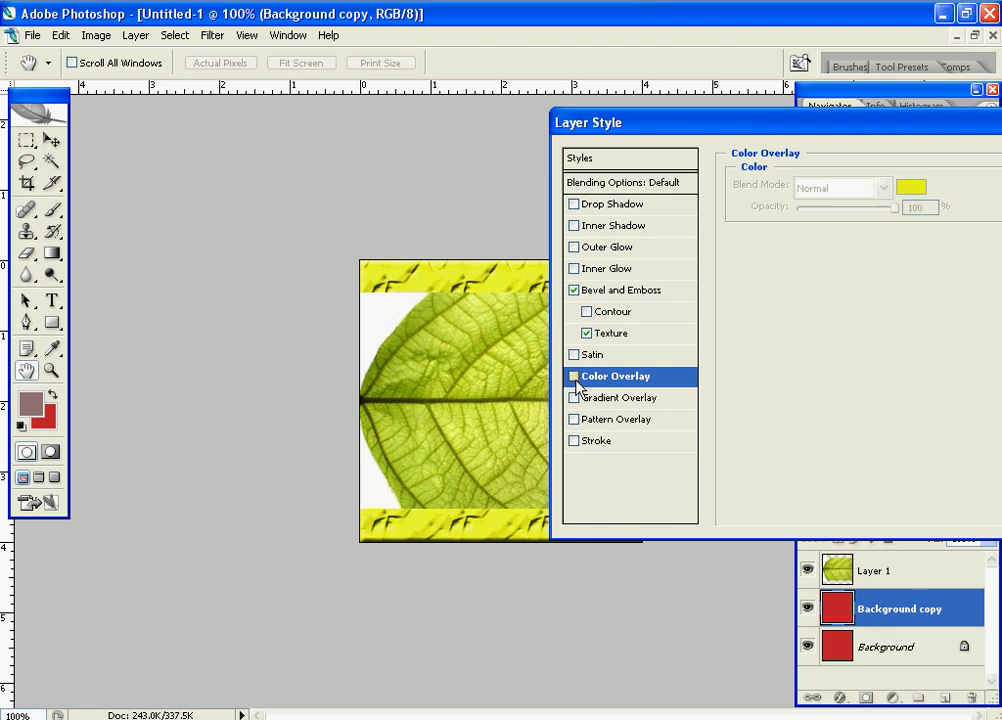
left_click_drag(857, 125, 678, 174)
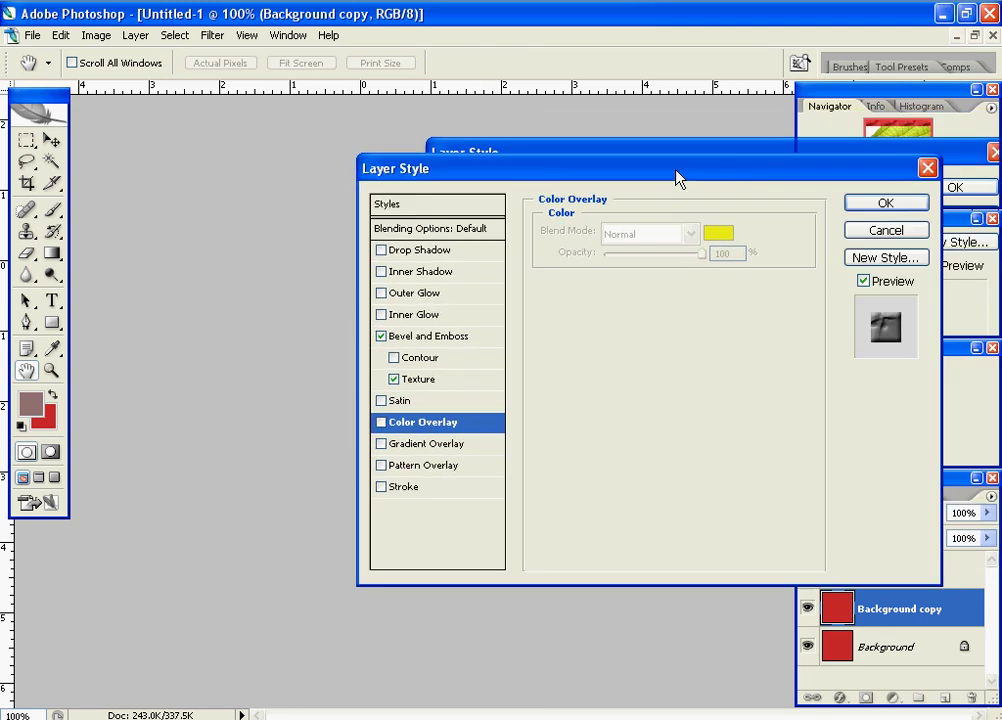
left_click(866, 203)
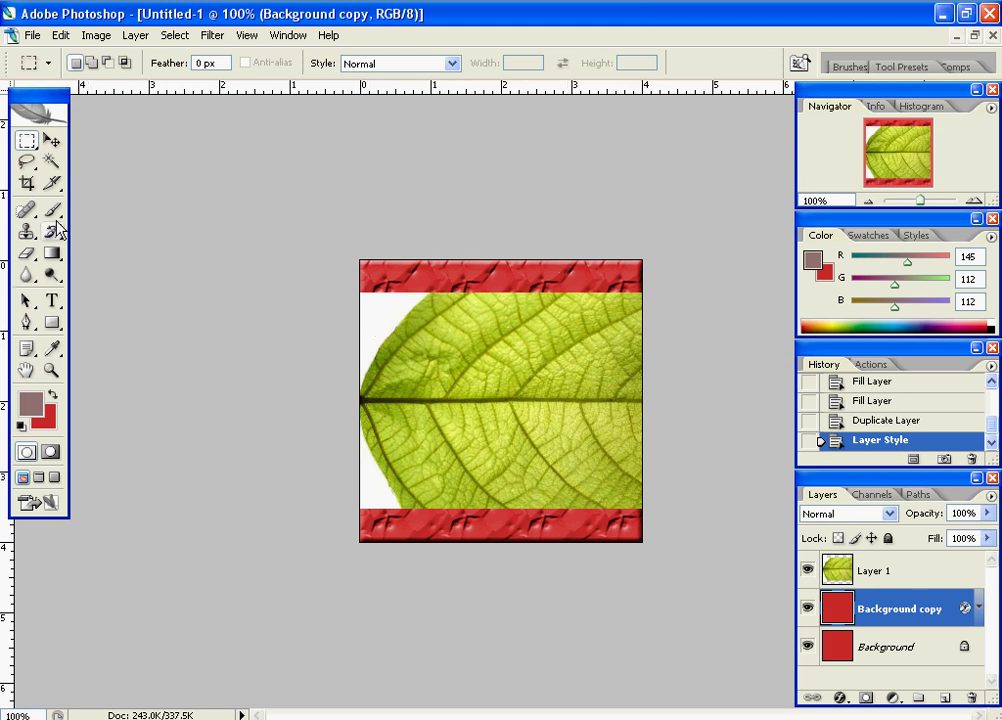
left_click(27, 253)
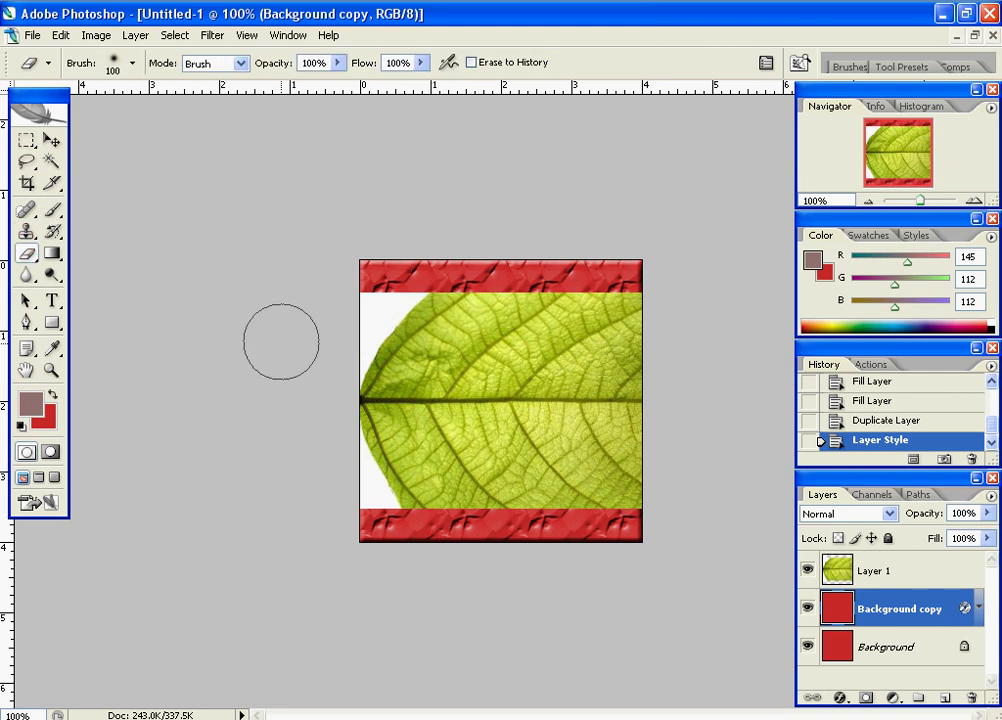
left_click_drag(390, 318, 510, 410)
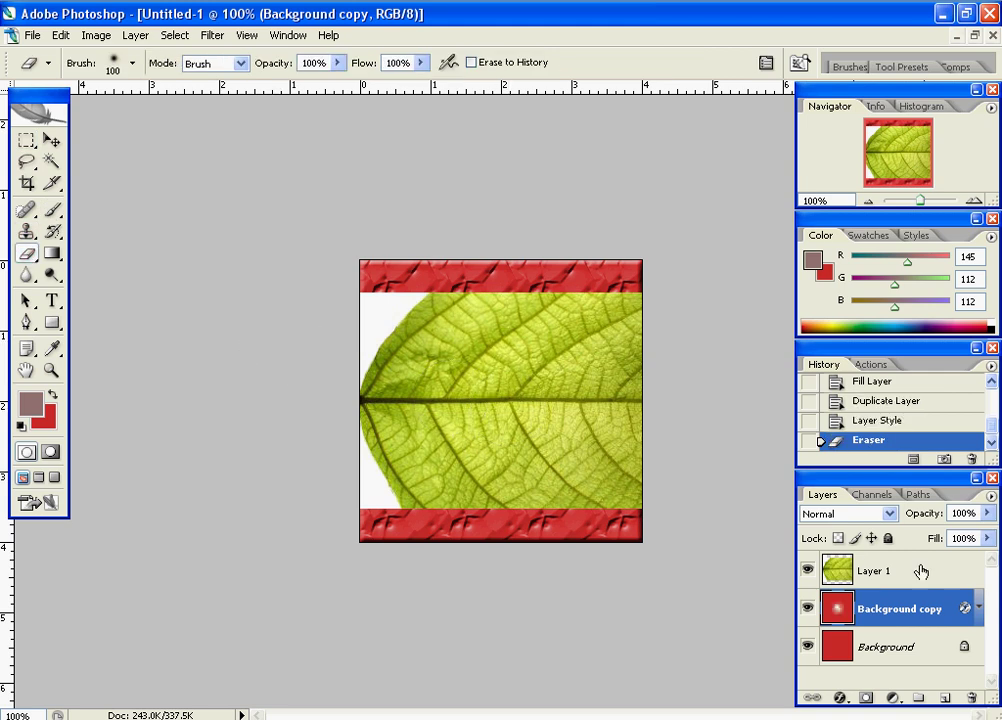
key("super")
key("Escape")
key("ctrl+z")
Step: Erase a soft round hole in the middle of the leaf on Layer 1 with the 100-pixel Eraser
left_click(910, 573)
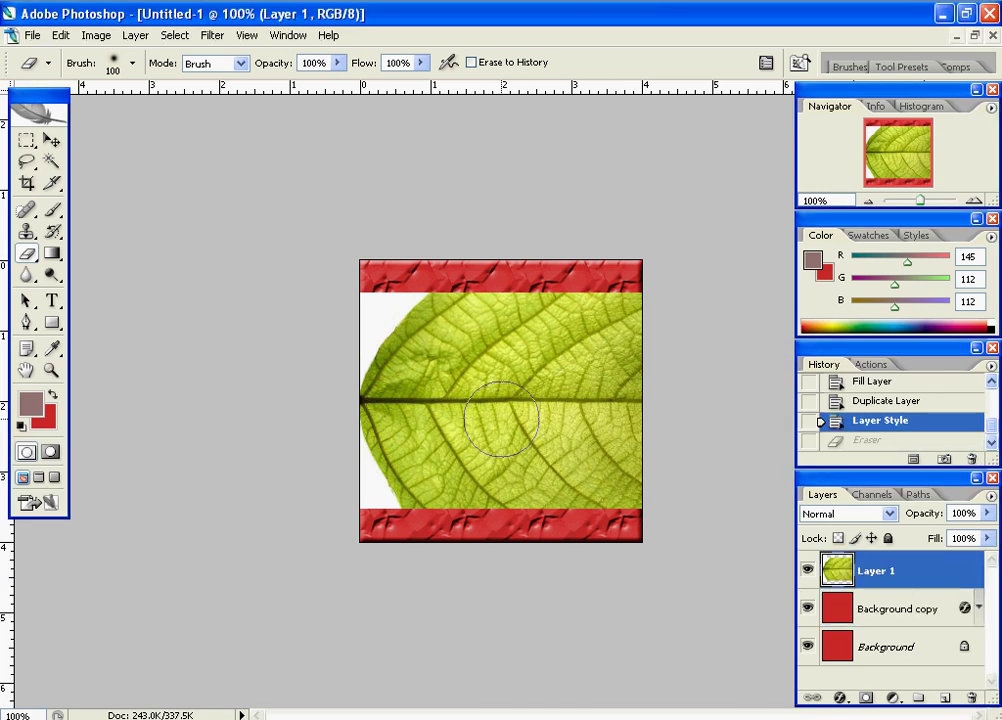
mouse_move(497, 395)
left_mouse_down()
mouse_move(503, 362)
mouse_move(508, 405)
left_mouse_up()
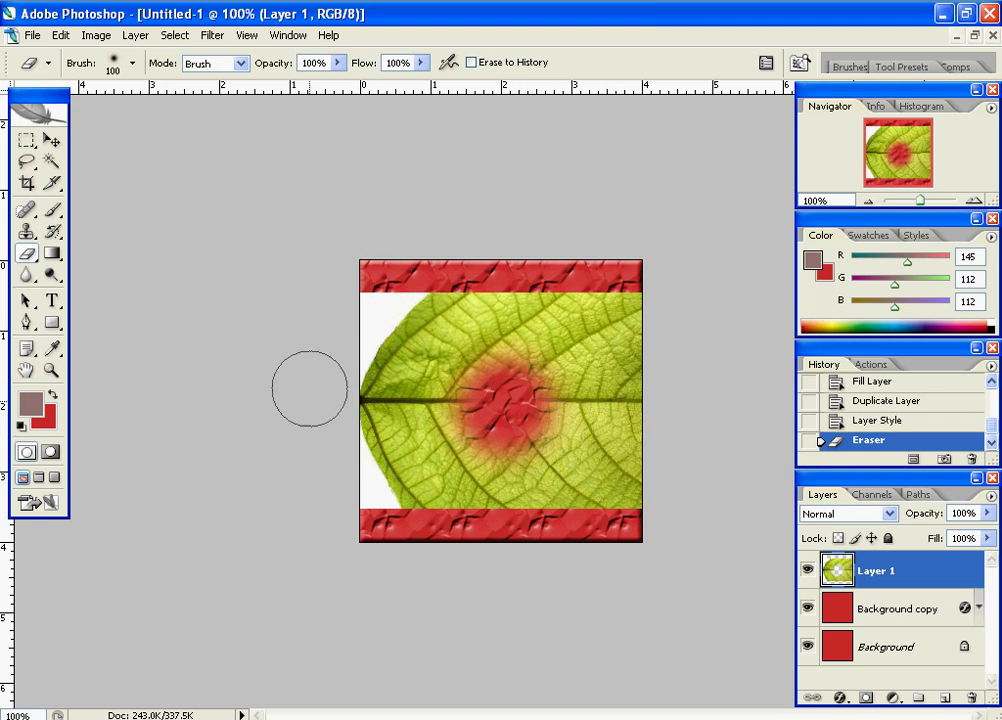
Step: Select both white corner areas beside the leaf on Layer 1 with the Magic Wand at tolerance 32, delete them and deselect
left_click(51, 161)
left_click(371, 326)
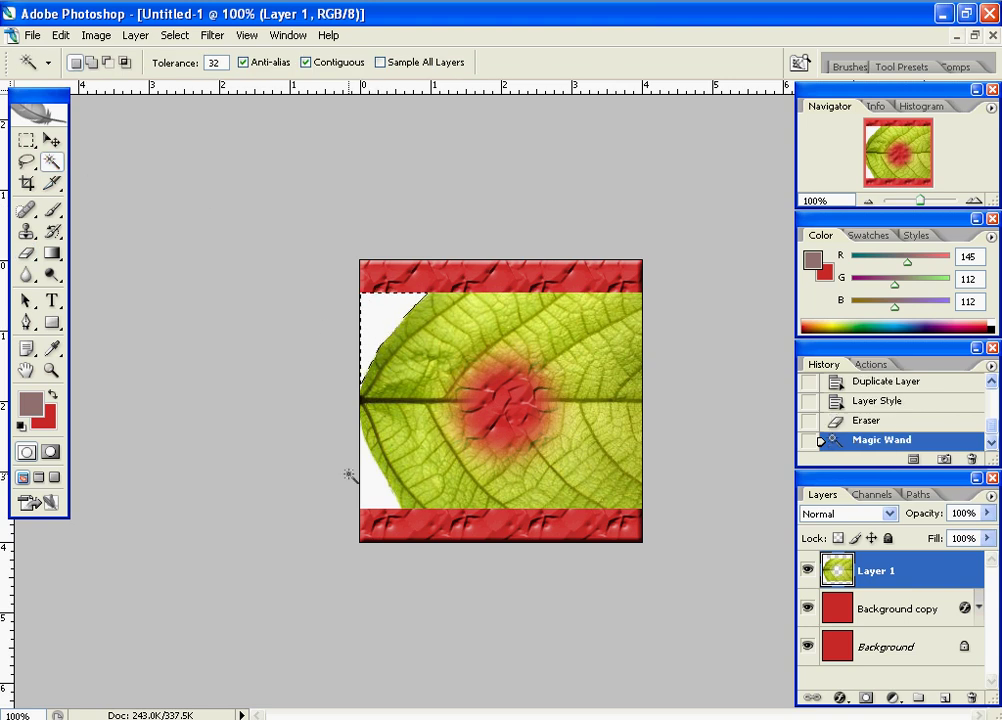
left_click(376, 494)
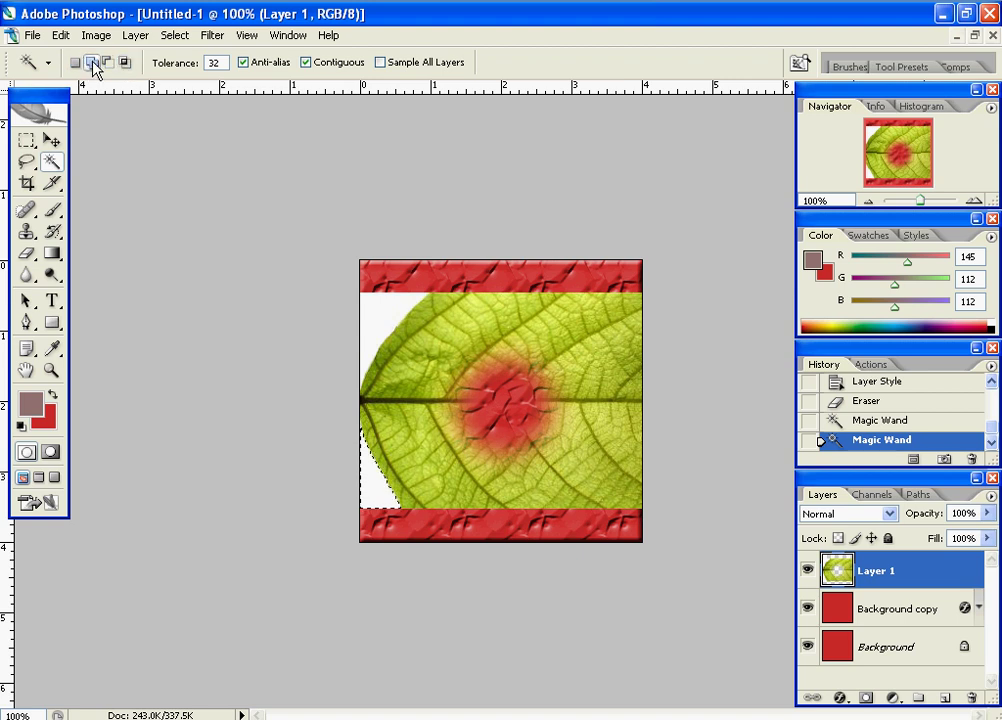
left_click(379, 330)
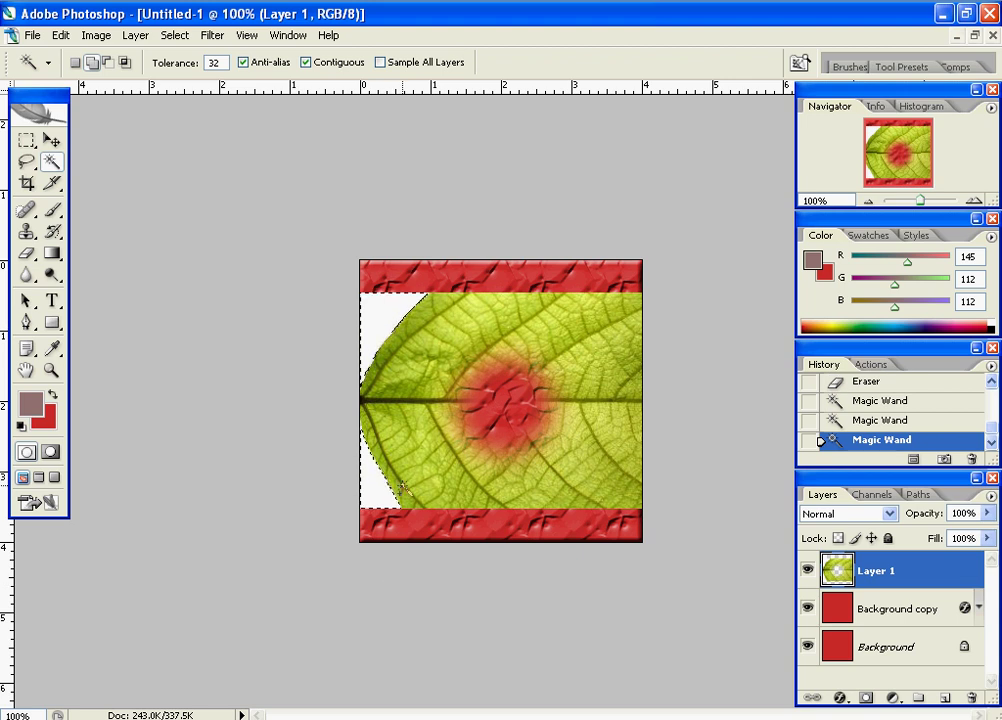
key("Delete")
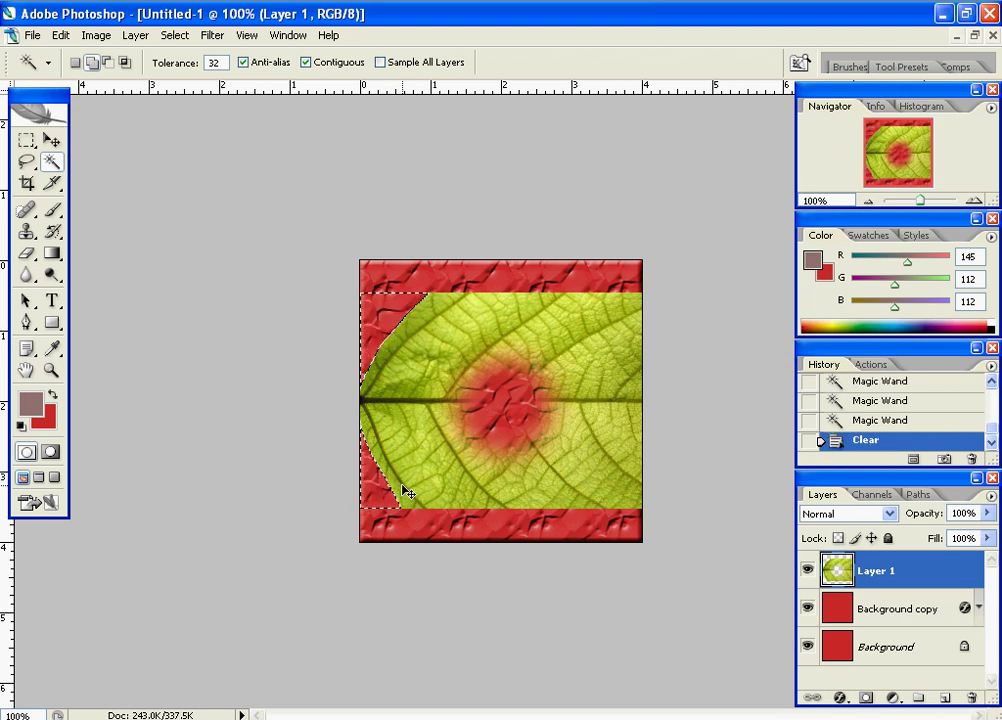
key("ctrl+d")
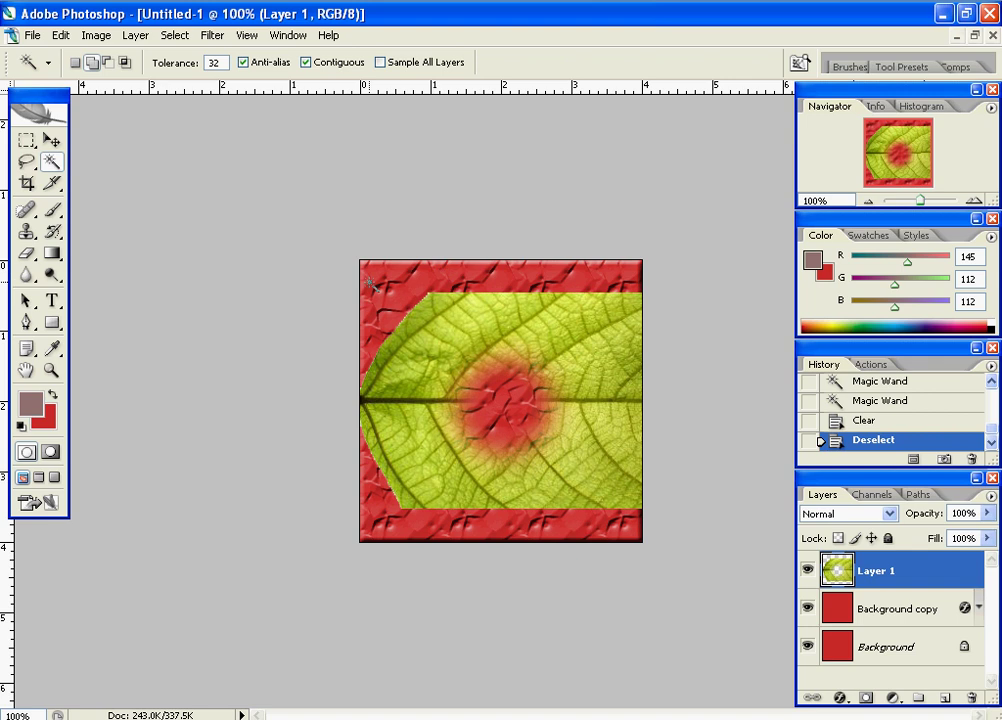
Step: Hide the Background copy and Background layers and choose CompuServe GIF as the format for saving the document
left_click(807, 608)
left_click(807, 646)
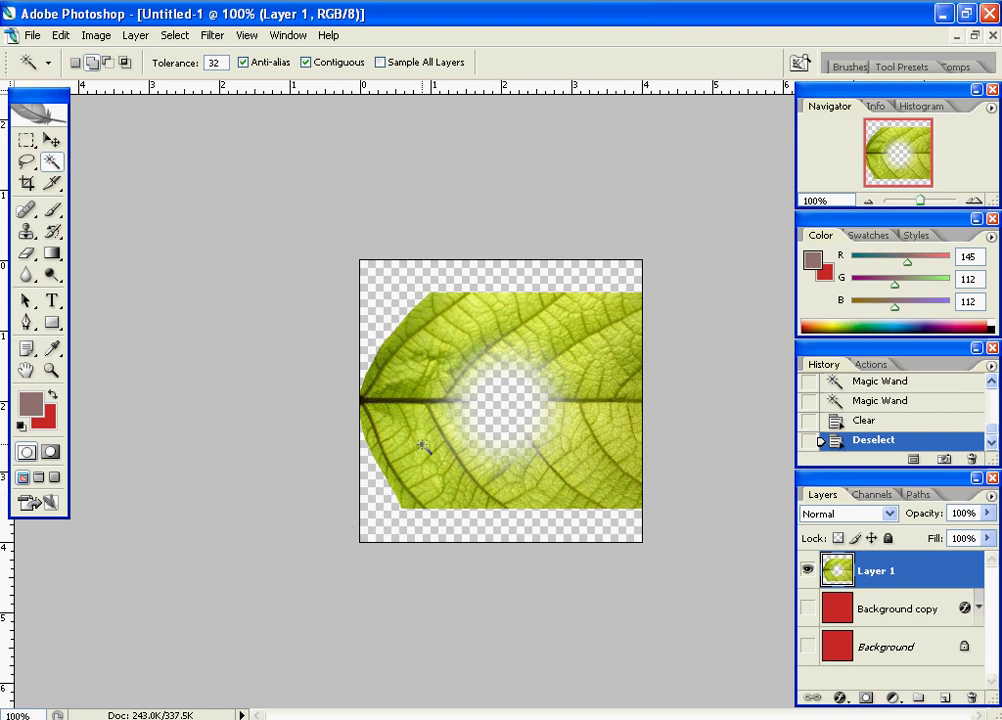
left_click(32, 35)
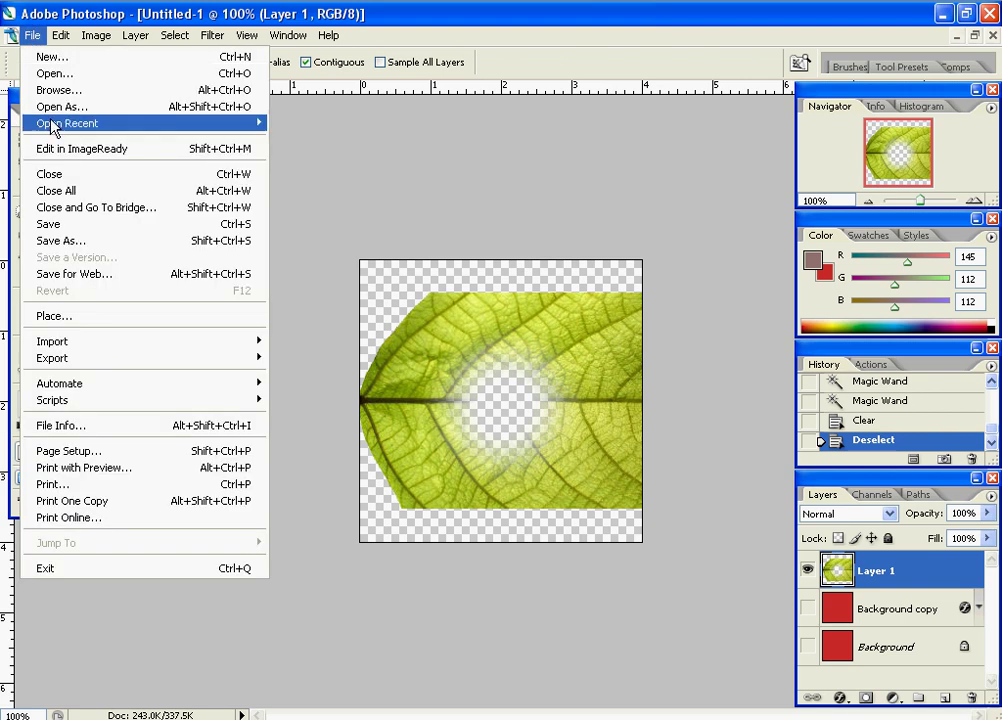
left_click(78, 242)
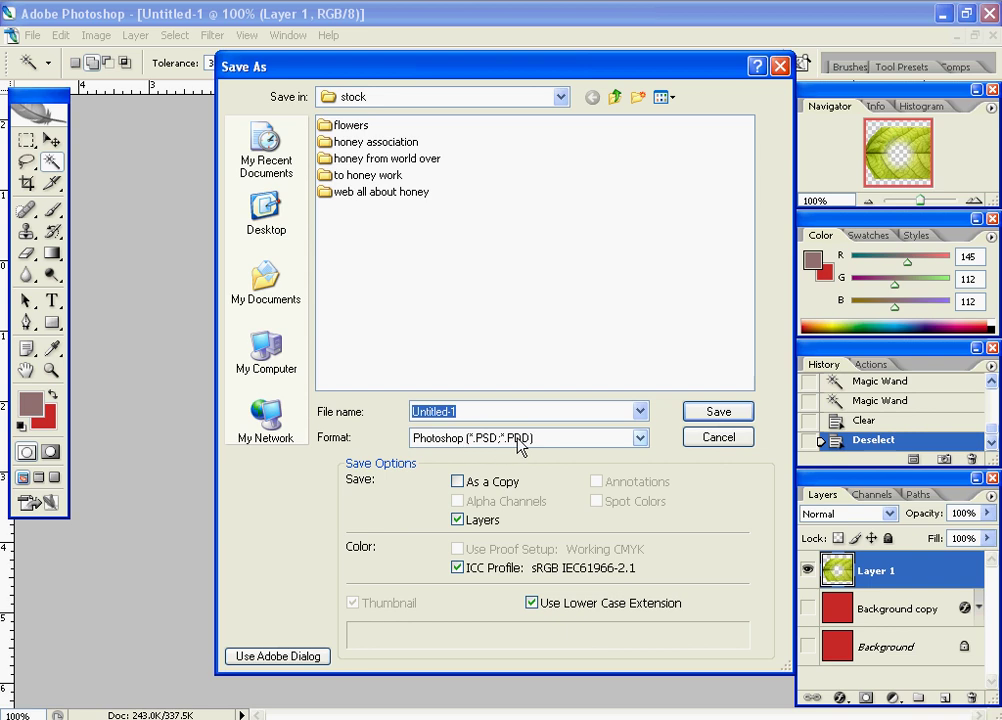
left_click(638, 438)
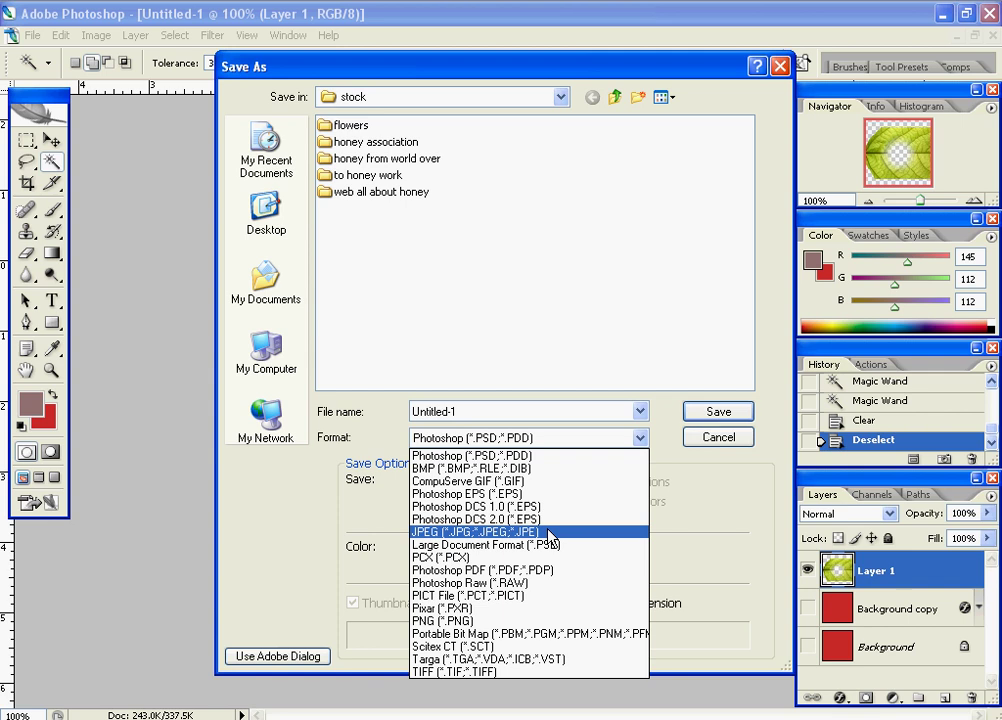
left_click(516, 482)
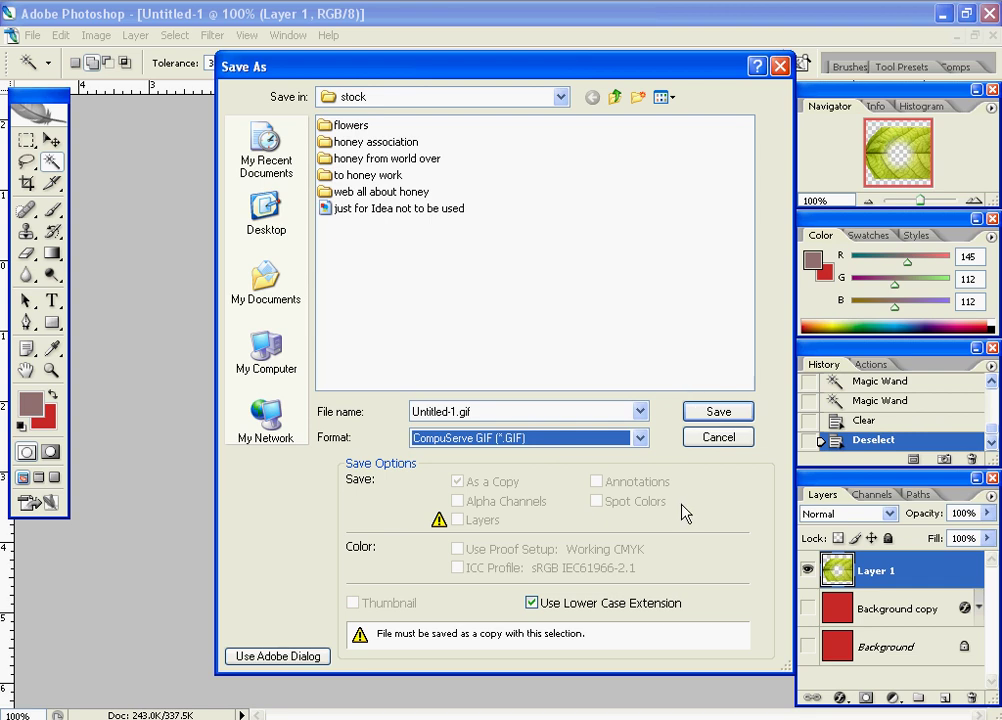
Step: Save the GIF copy as Image-1 with the 256-color Local (Selective) palette, transparency and Normal row order
left_click(517, 412)
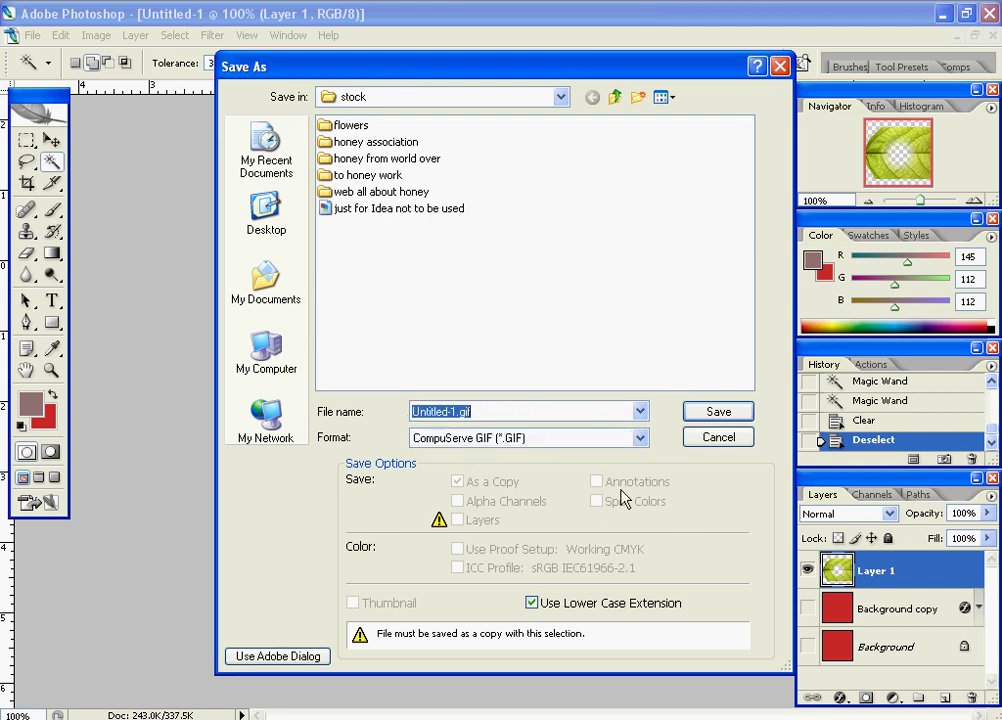
type("Ima")
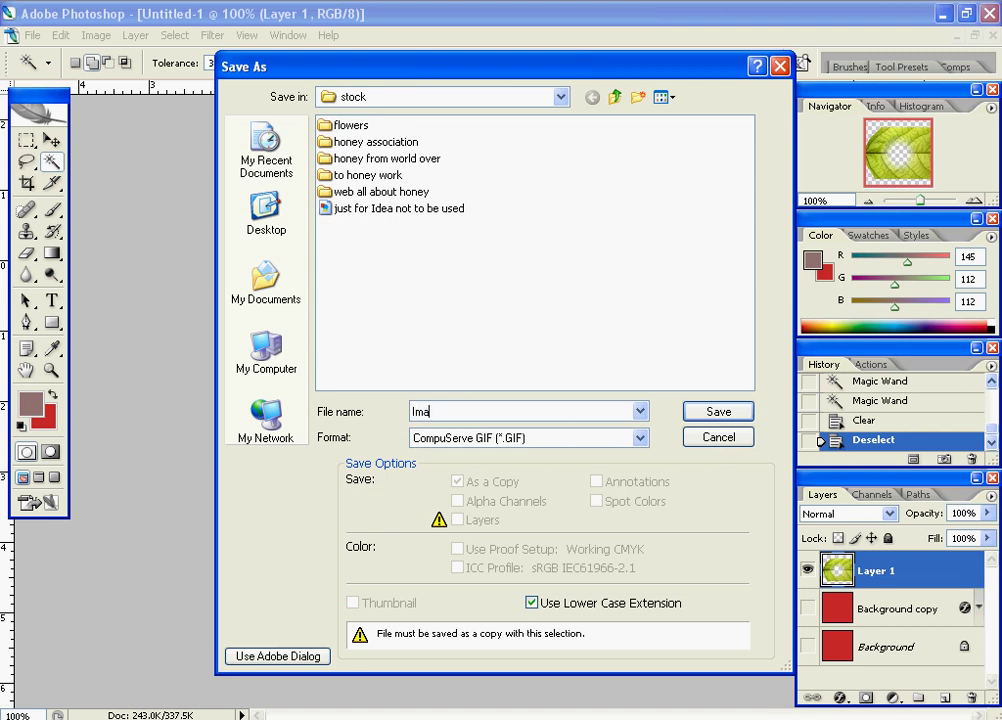
type("ge-1")
key("Return")
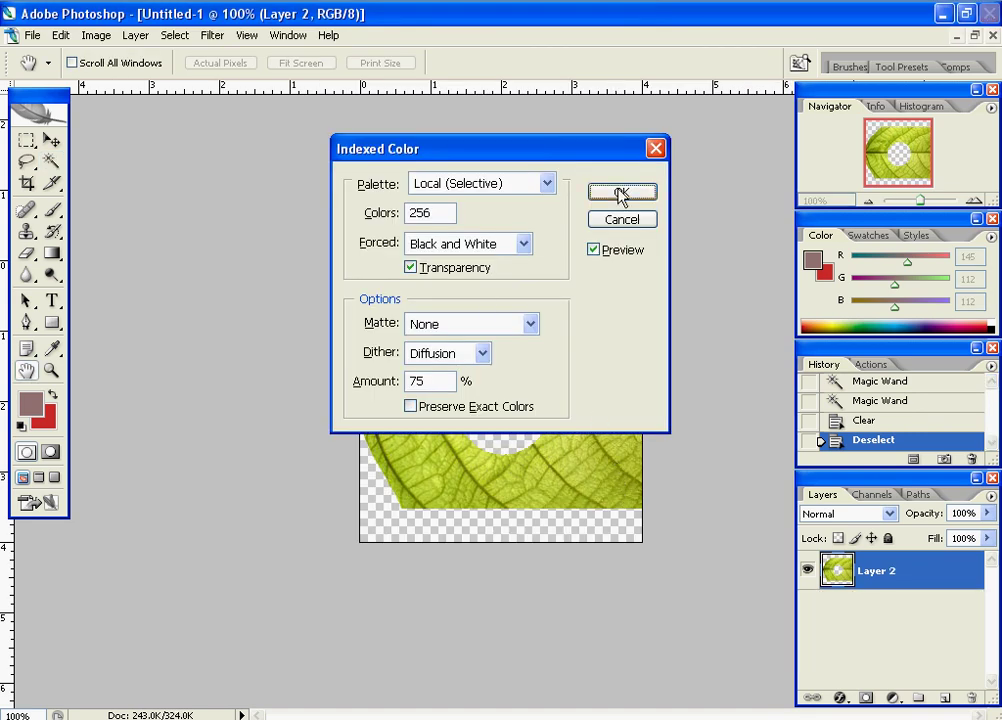
left_click(621, 192)
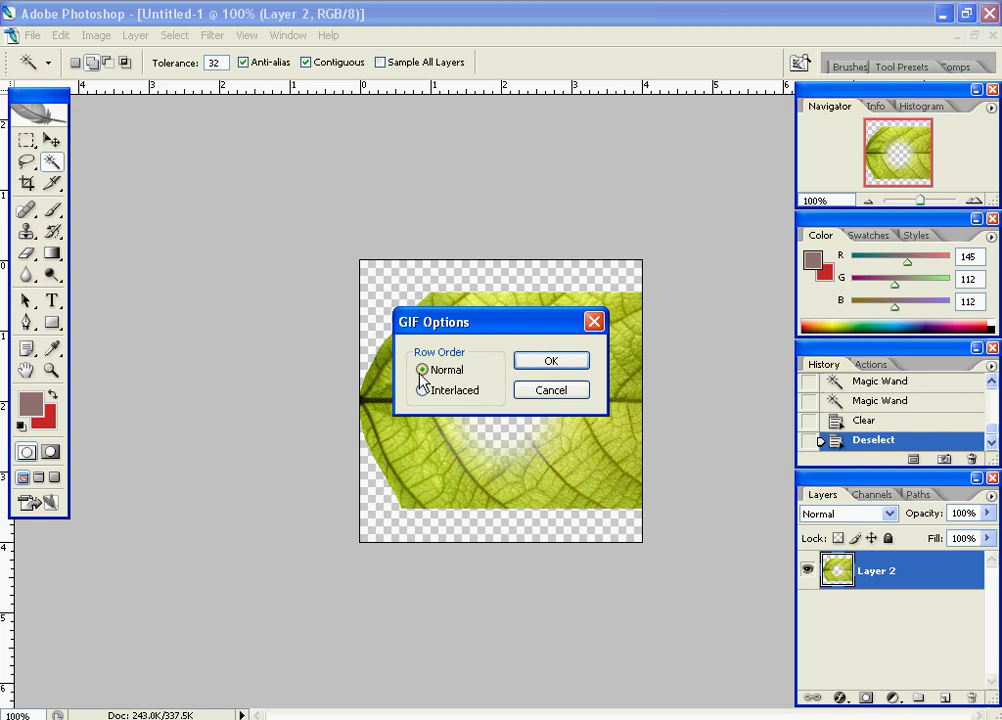
left_click(520, 364)
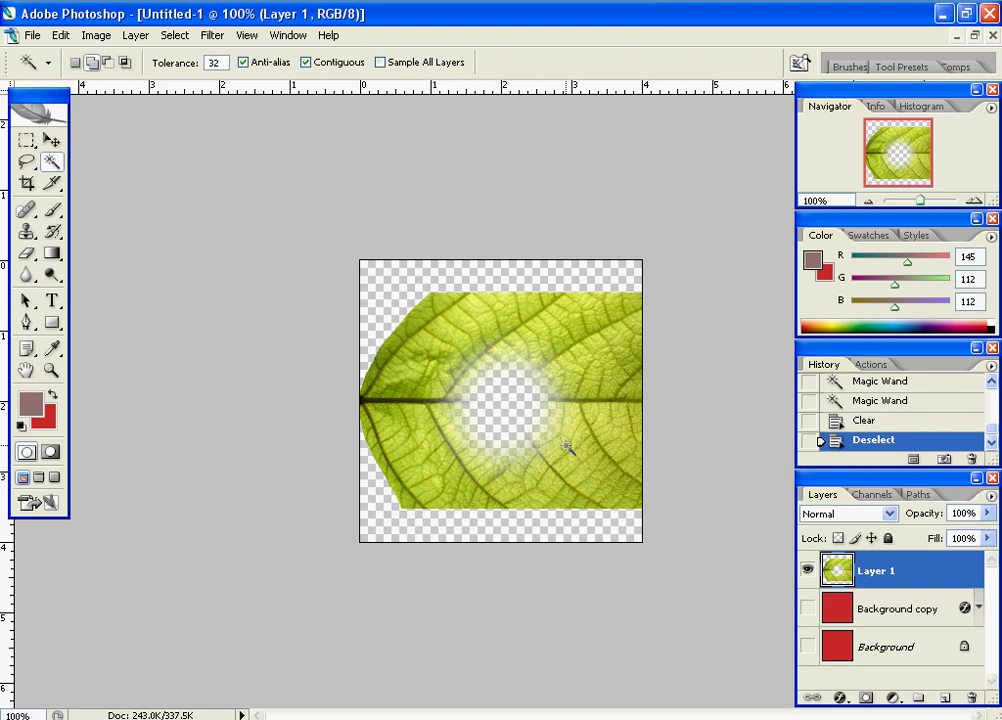
Step: Open the Image-1 file from the stock folder, leaving its color profile as is
left_click(31, 35)
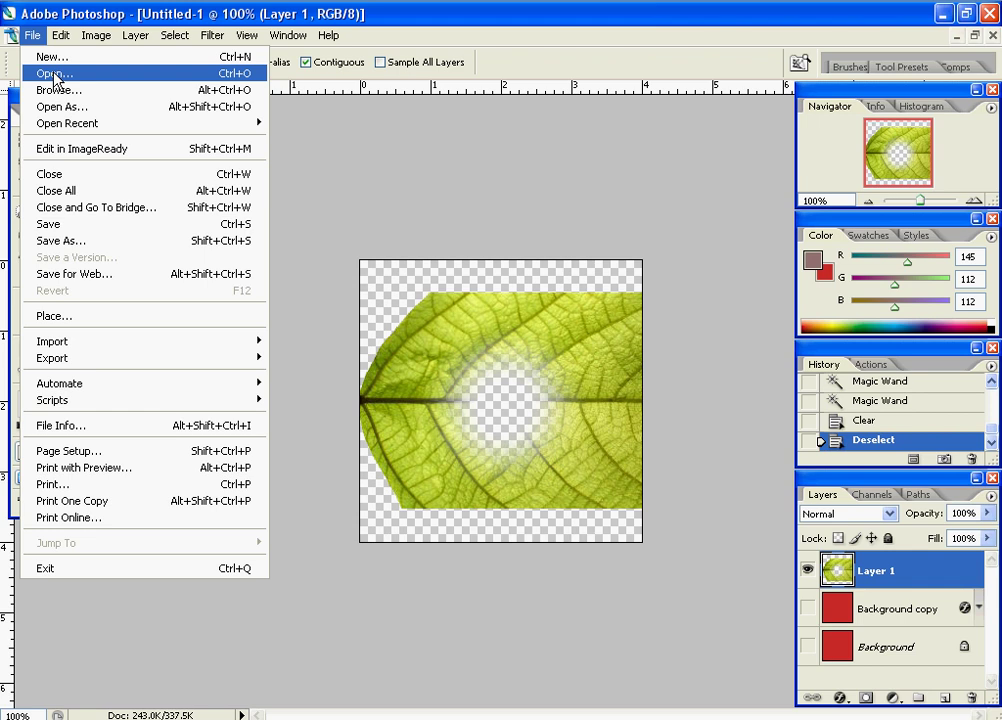
left_click(55, 75)
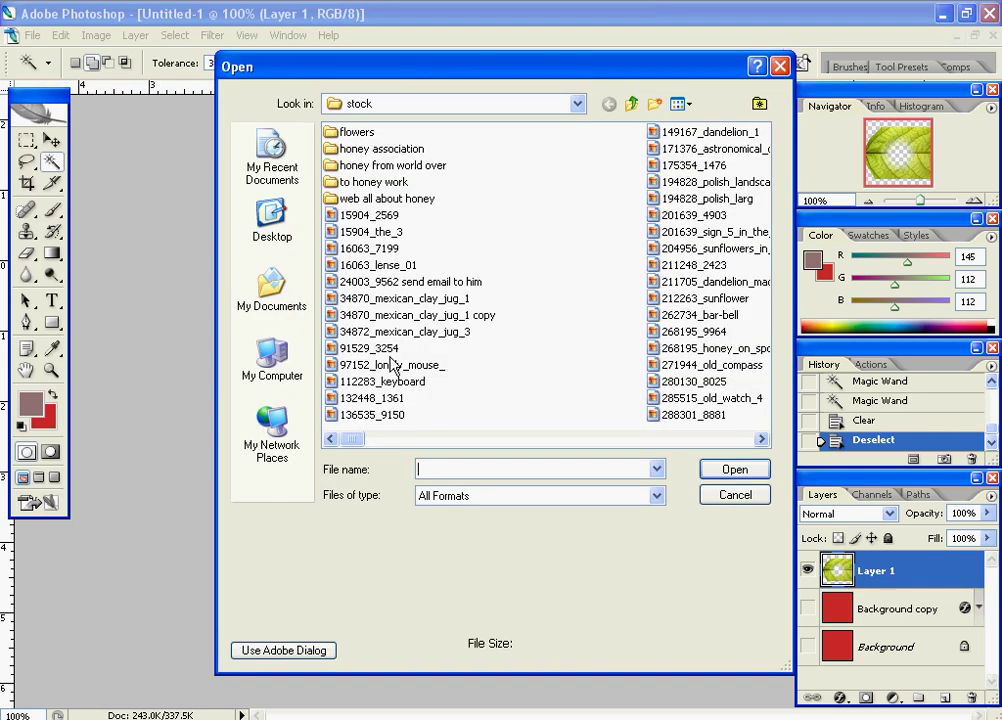
left_click(392, 366)
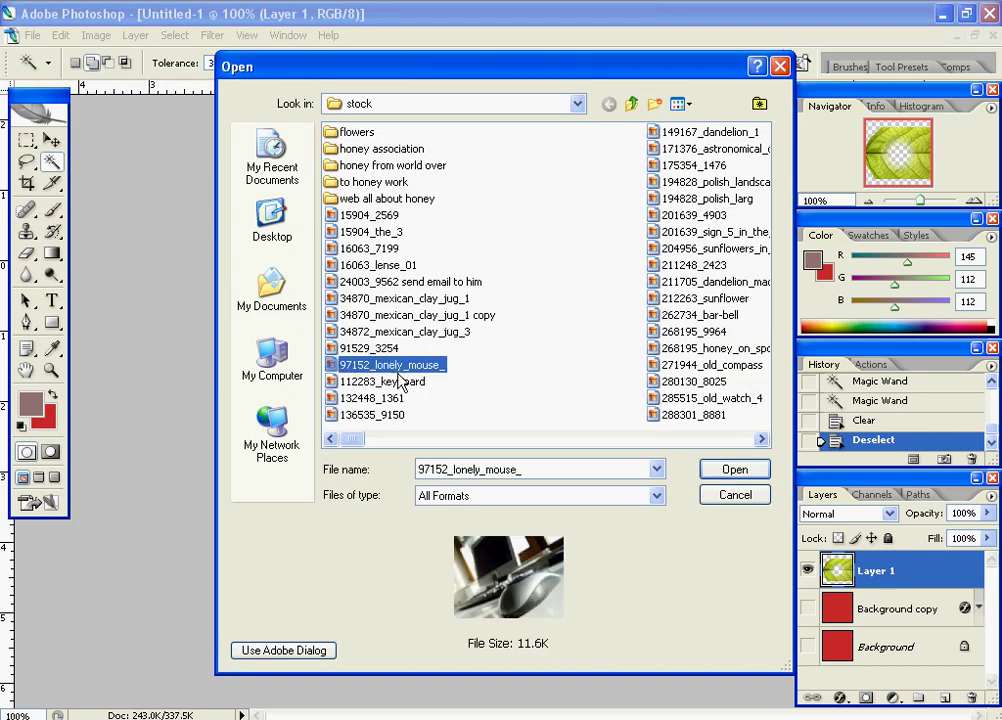
key("i")
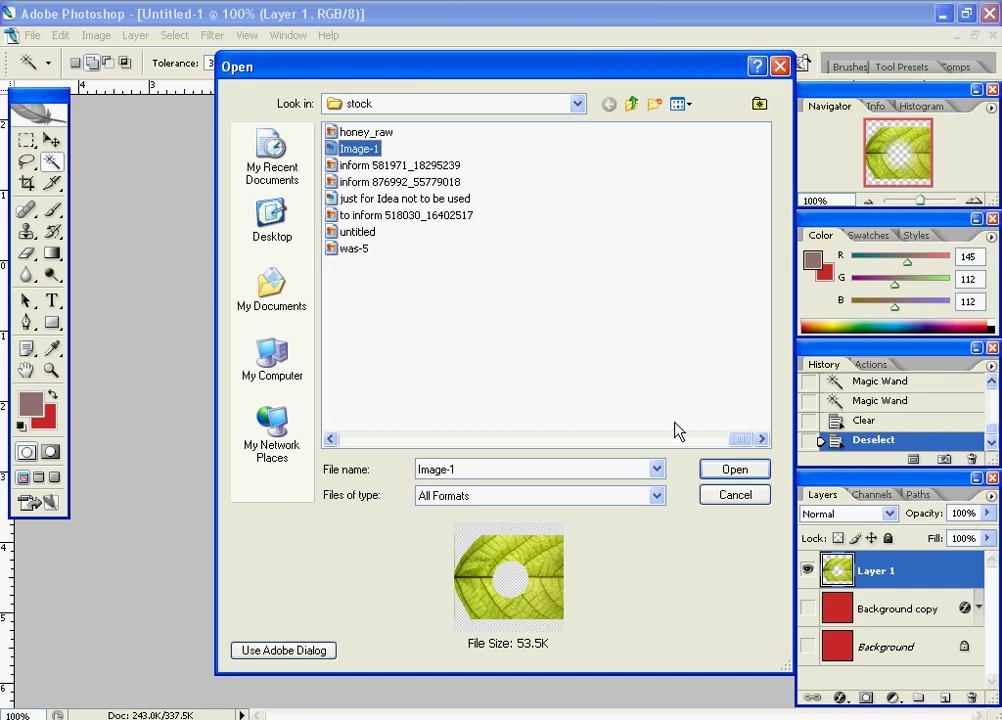
left_click(712, 472)
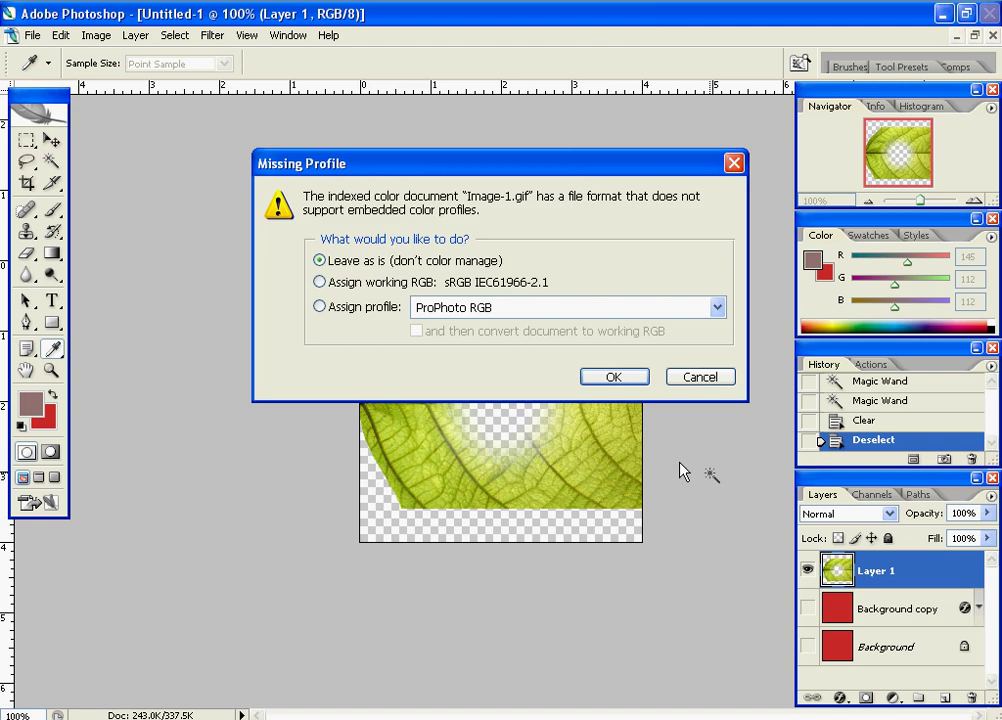
left_click(617, 378)
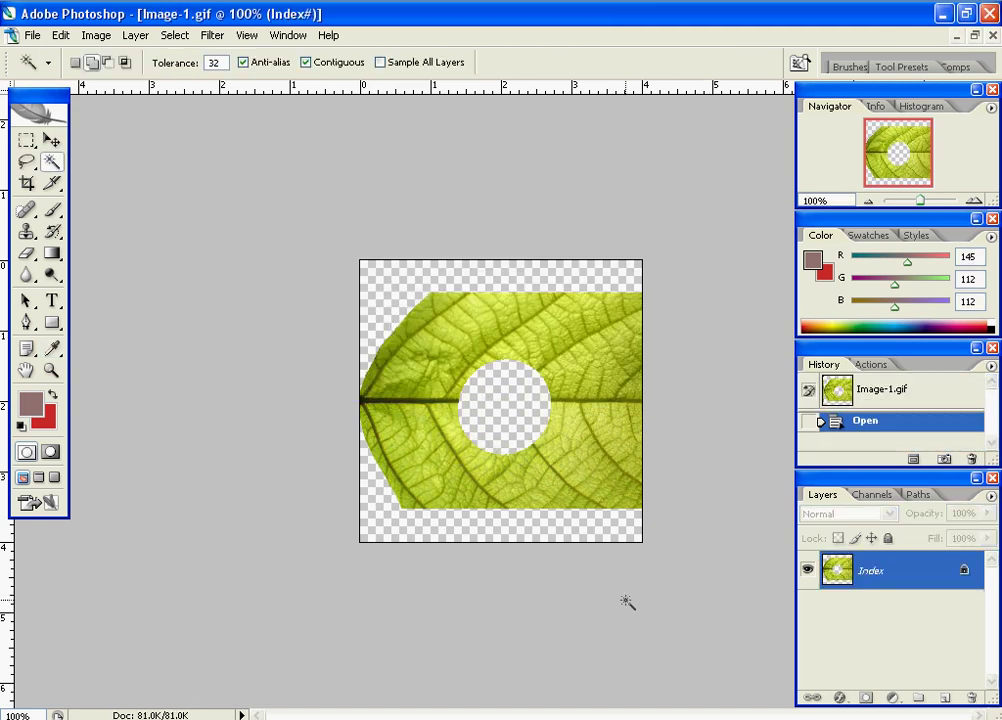